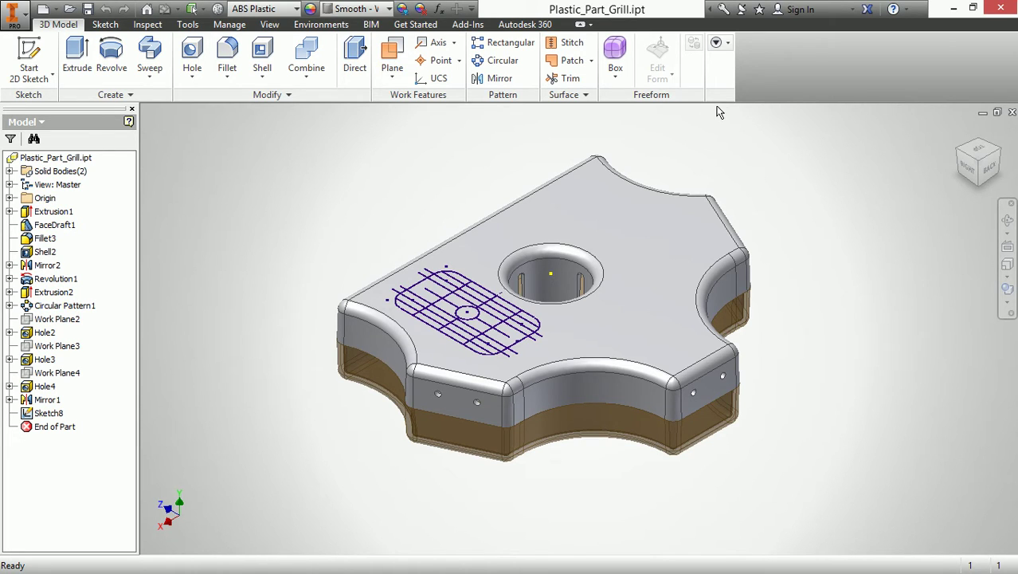
Step: Make the Plastic Part tool group available among the 3D modeling commands
{"action": "left_click", "coordinate": [728, 44]}
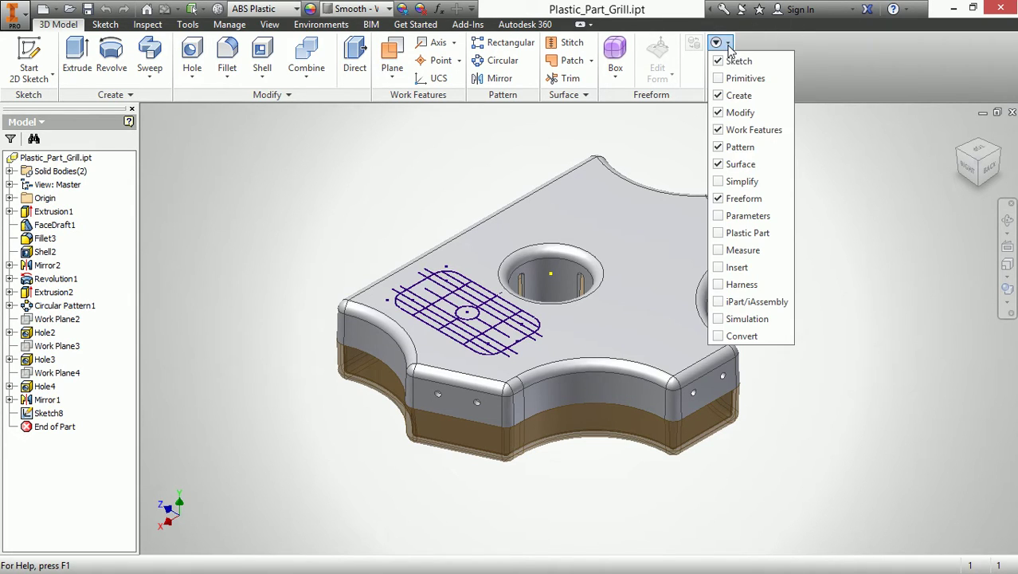
{"action": "left_click", "coordinate": [719, 235]}
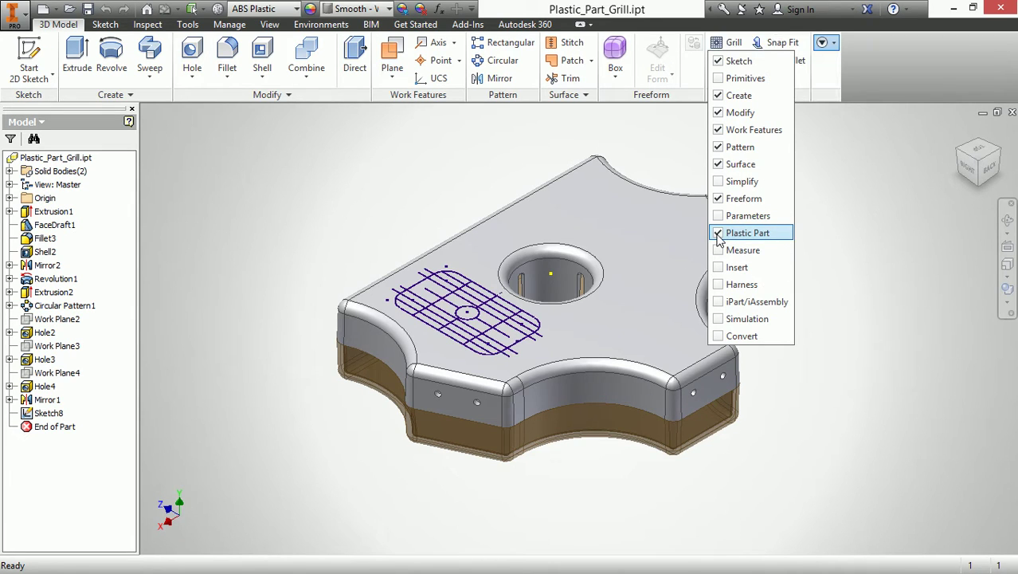
{"action": "left_click", "coordinate": [837, 178]}
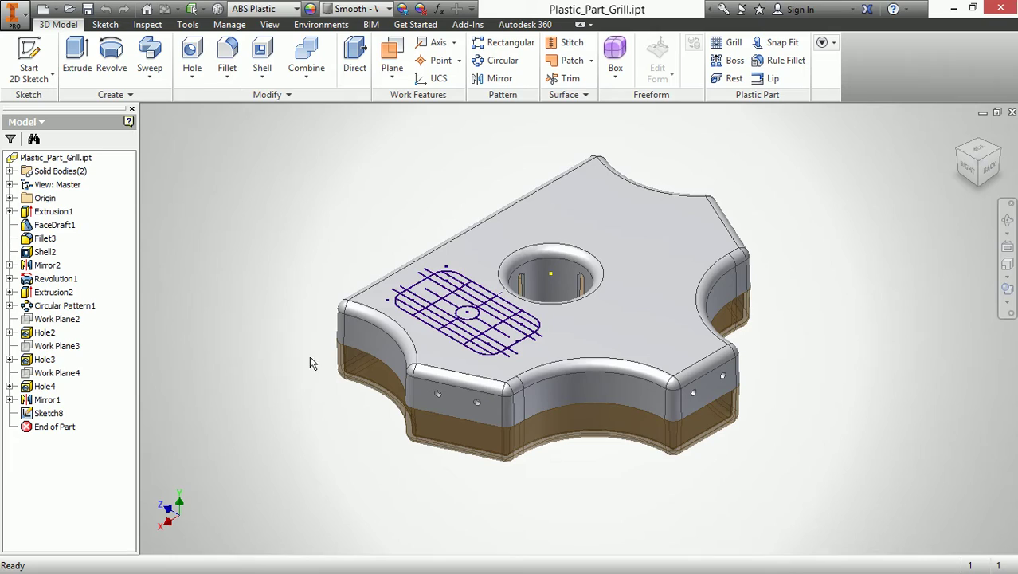
Step: Examine the grill layout in Sketch8 on the part's top face, including its outline, crossing lines and centre circle
{"action": "left_click", "coordinate": [53, 414]}
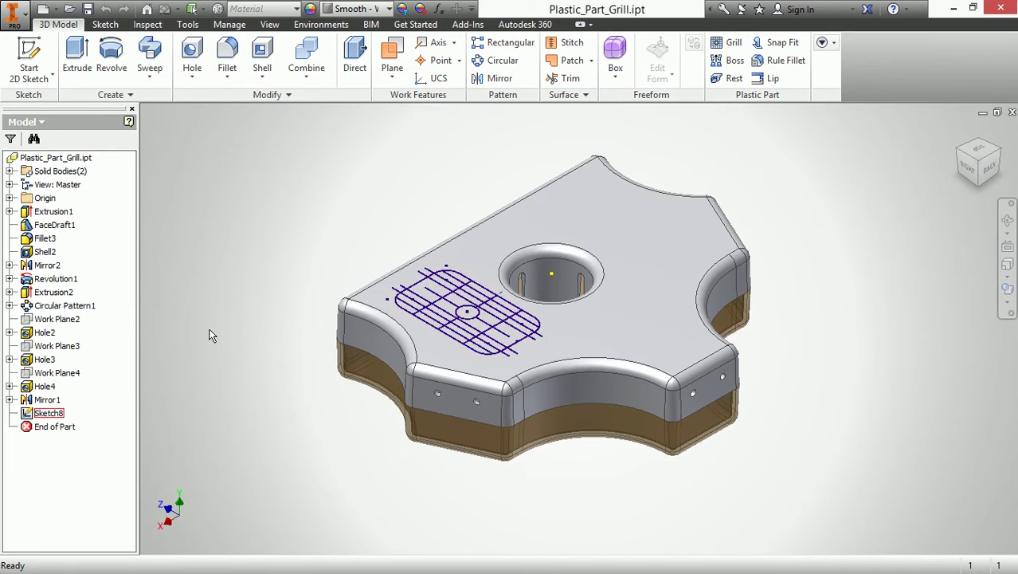
{"action": "key", "text": "End"}
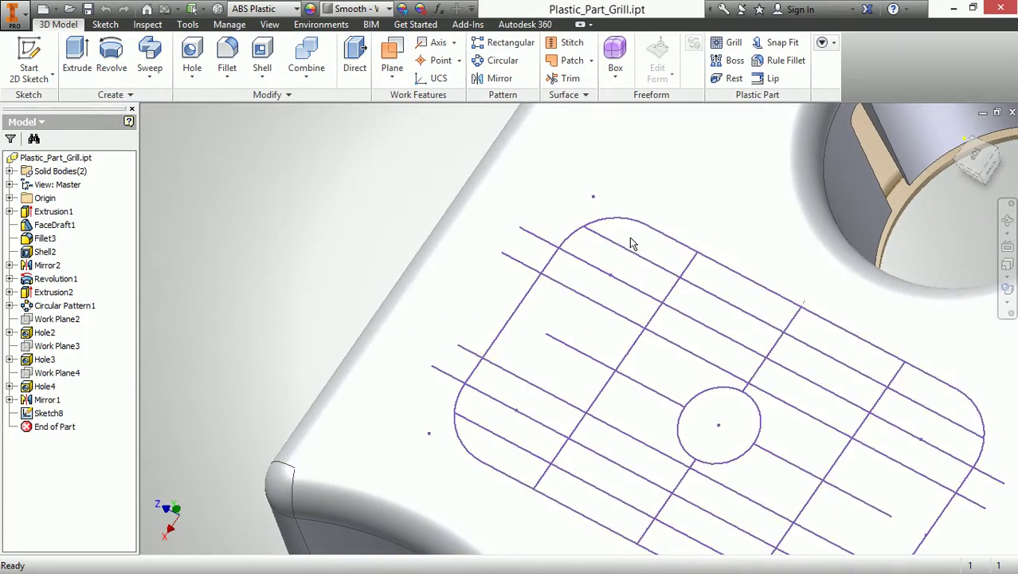
{"action": "scroll", "coordinate": [541, 256], "scroll_direction": "down", "scroll_amount": 3}
{"action": "mouse_move", "coordinate": [523, 249]}
{"action": "middle_mouse_down", "text": "shift"}
{"action": "mouse_move", "coordinate": [401, 243]}
{"action": "mouse_move", "coordinate": [417, 279]}
{"action": "mouse_move", "coordinate": [338, 238]}
{"action": "middle_mouse_up", "text": "shift"}
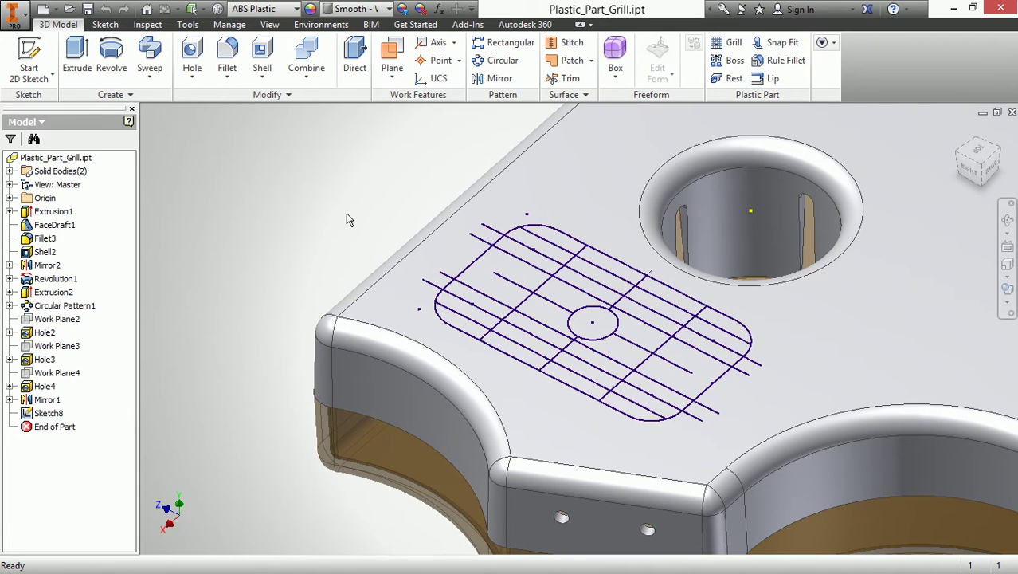
{"action": "key", "text": "F5"}
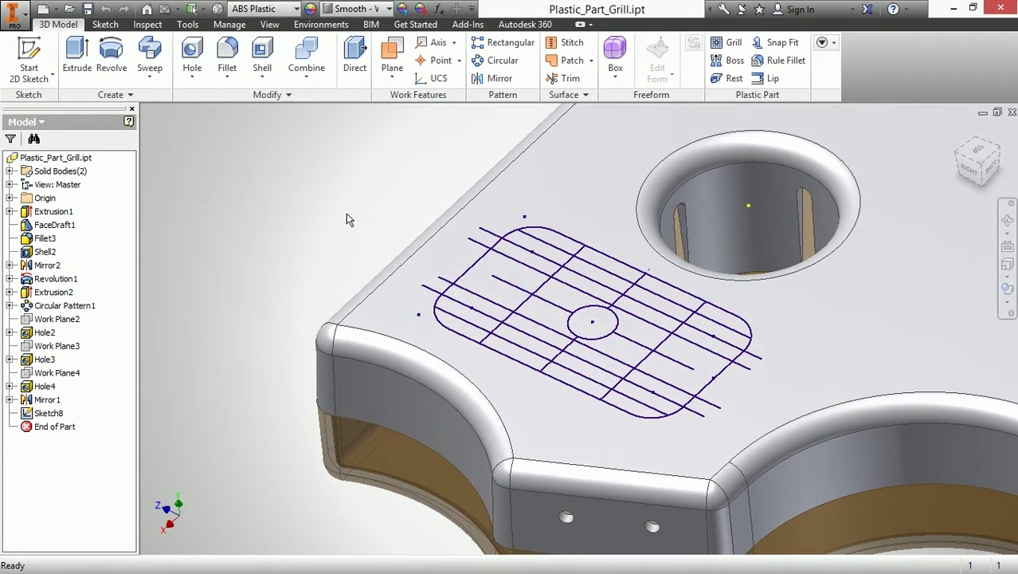
{"action": "key", "text": "F5"}
{"action": "key", "text": "F5"}
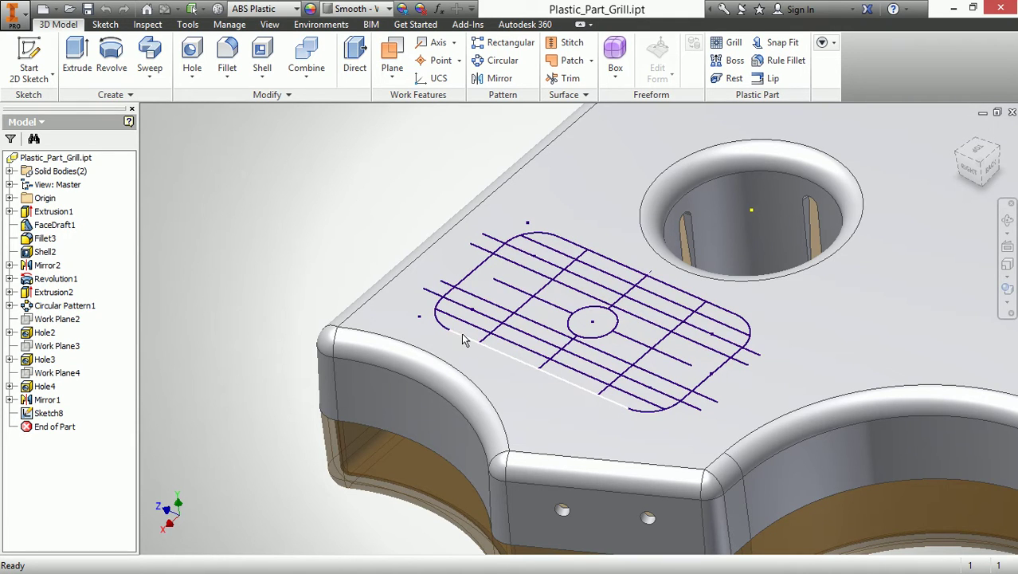
{"action": "middle_click_drag", "start_coordinate": [380, 199], "coordinate": [377, 198], "text": "shift"}
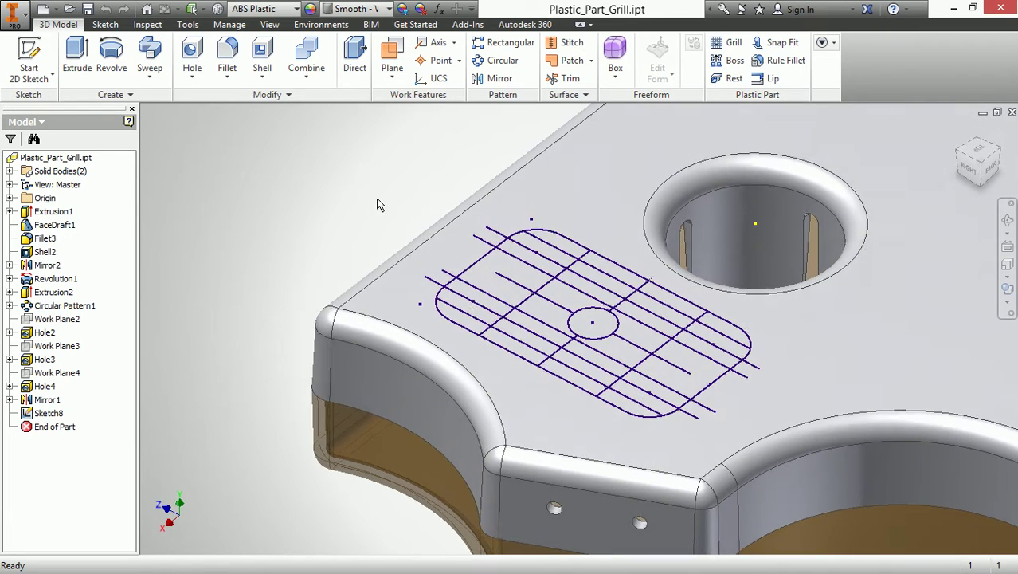
Step: Start a Grill feature with the sketch's outer rounded rectangle as the boundary profile
{"action": "left_click", "coordinate": [734, 43]}
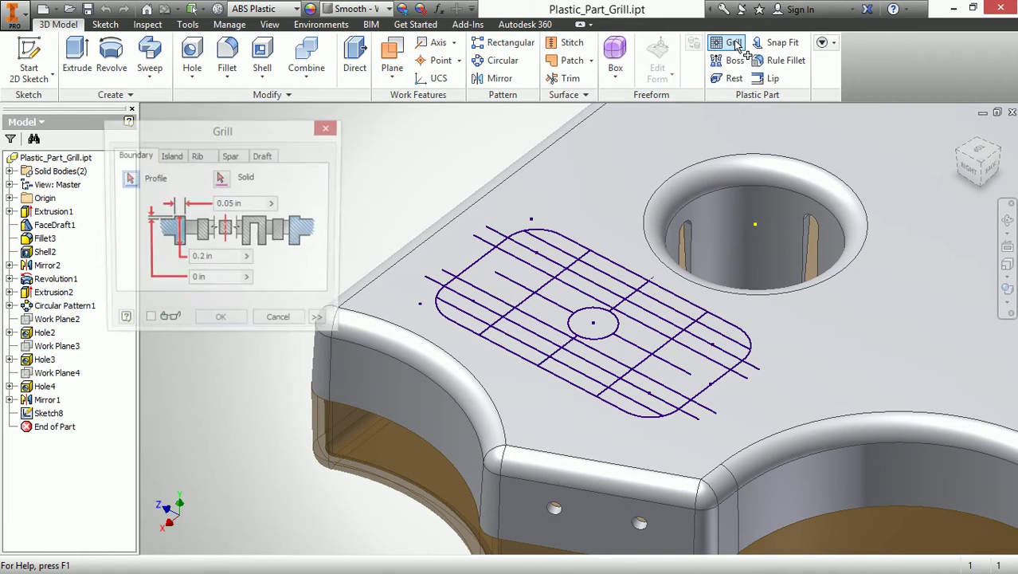
{"action": "left_click", "coordinate": [130, 190]}
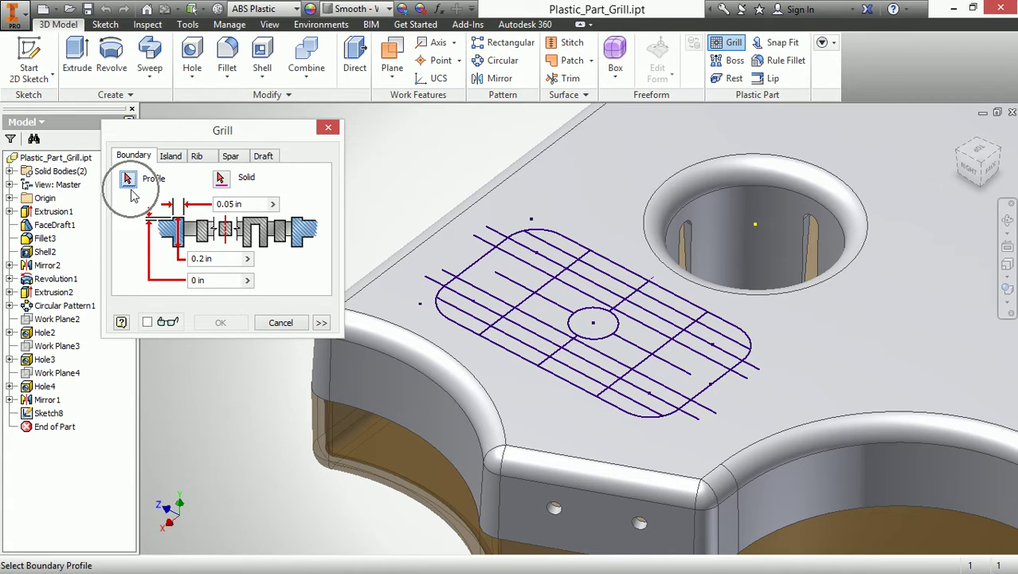
{"action": "left_click", "coordinate": [482, 267]}
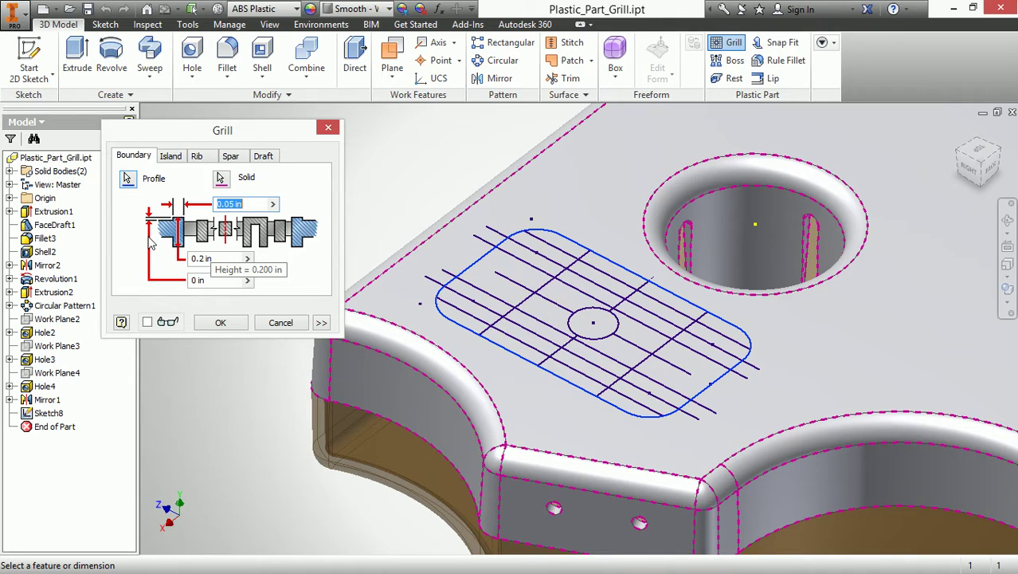
Step: Set the grill boundary's thickness to 0.0625 in
{"action": "double_click", "coordinate": [192, 279]}
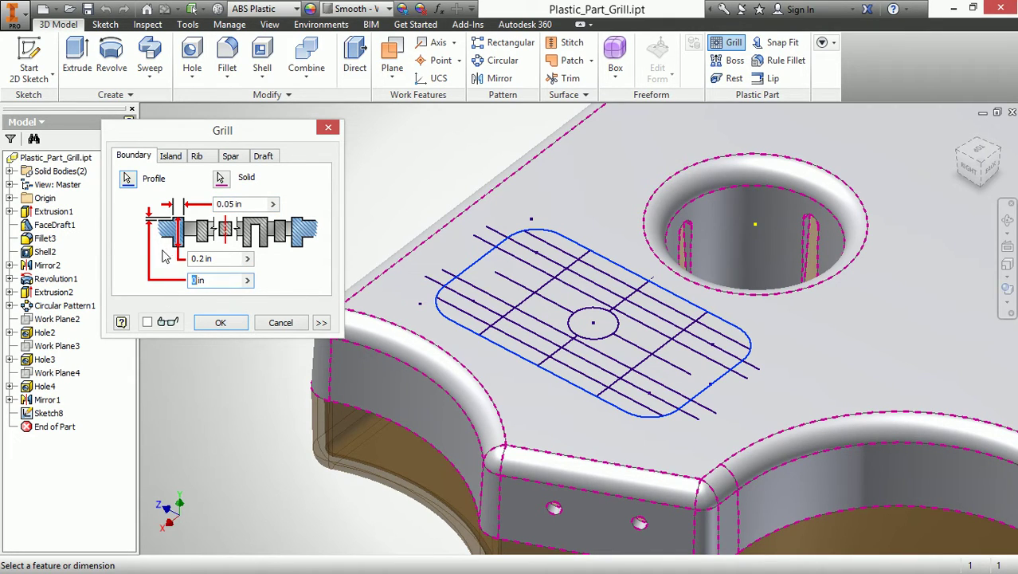
{"action": "left_click", "coordinate": [231, 258]}
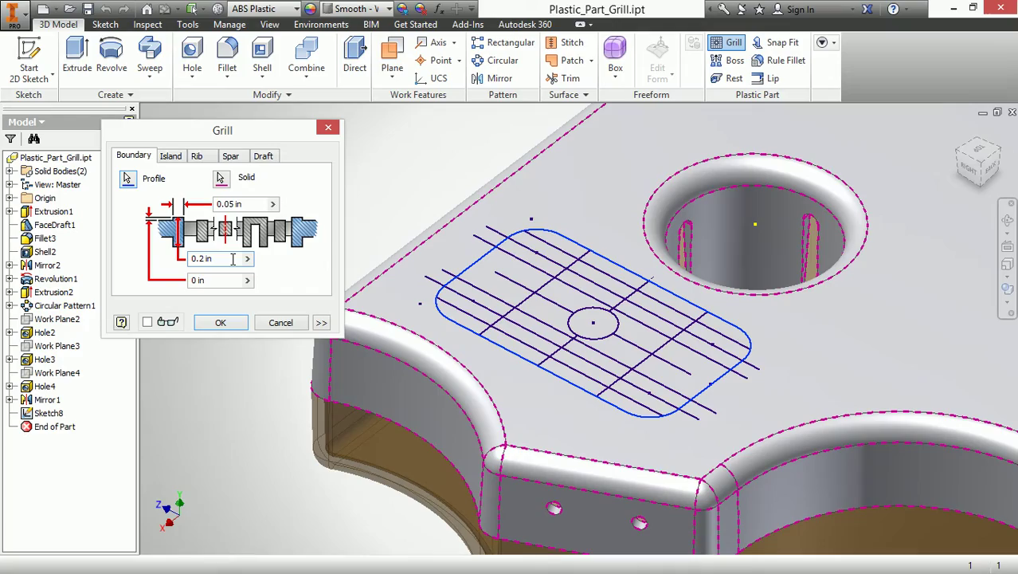
{"action": "mouse_move", "coordinate": [593, 319]}
{"action": "middle_mouse_down", "text": "shift"}
{"action": "mouse_move", "coordinate": [603, 332]}
{"action": "mouse_move", "coordinate": [587, 331]}
{"action": "middle_mouse_up", "text": "shift"}
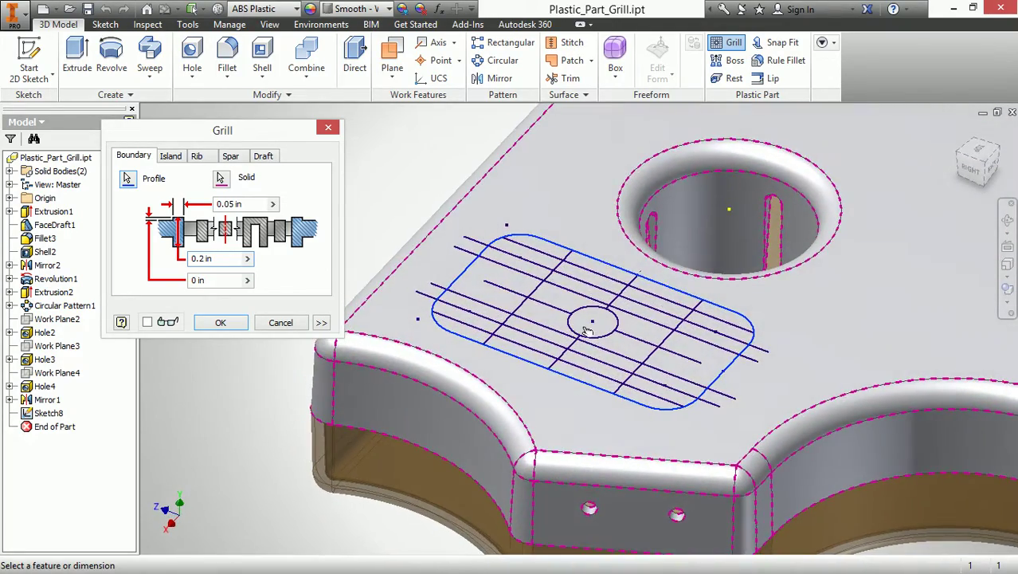
{"action": "left_click", "coordinate": [244, 204]}
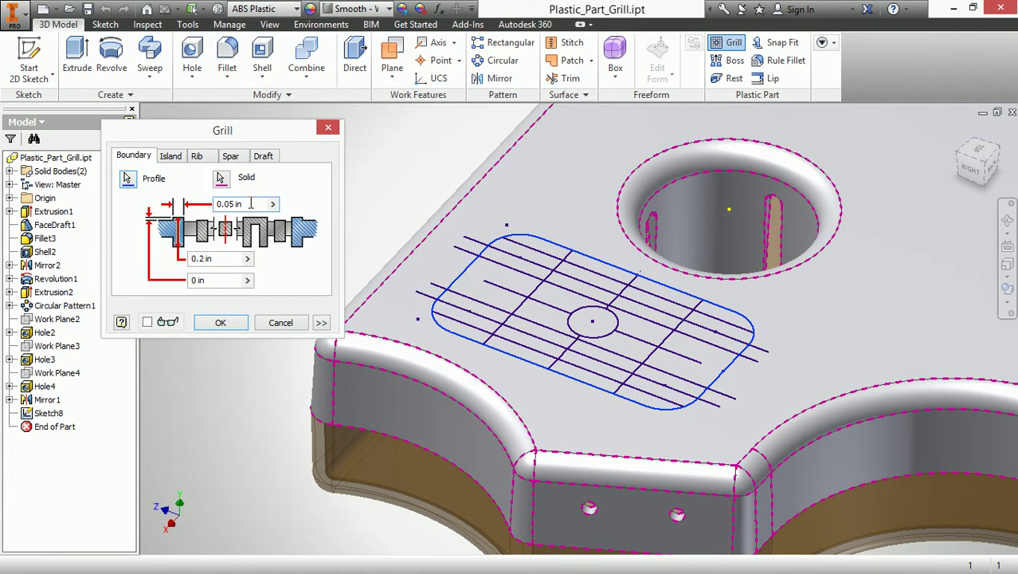
{"action": "middle_click_drag", "start_coordinate": [250, 204], "coordinate": [296, 250], "text": "shift"}
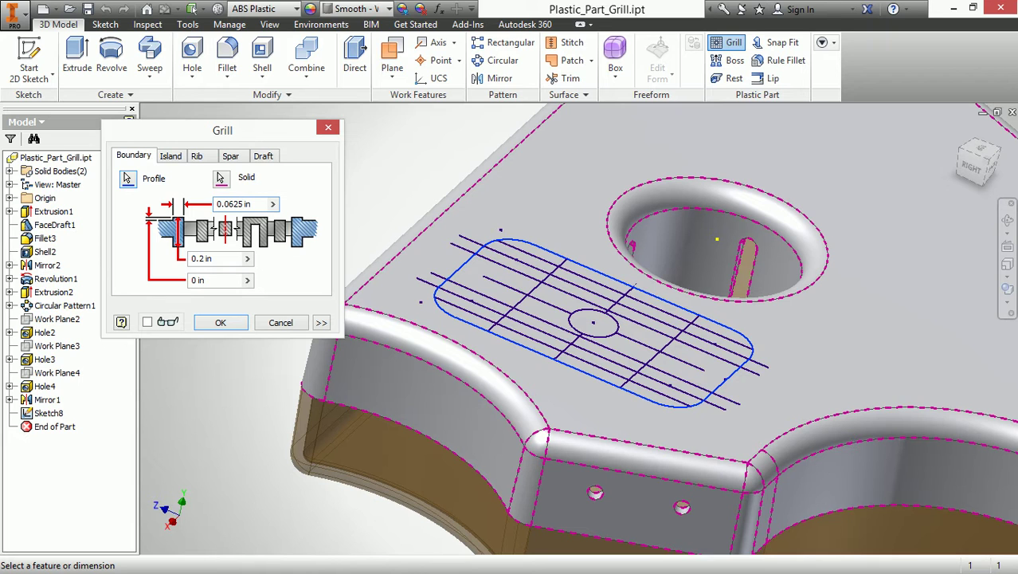
Step: Use the sketch's centre circle as the grill's island profile, keeping the island thickness at 0 in
{"action": "left_click", "coordinate": [176, 159]}
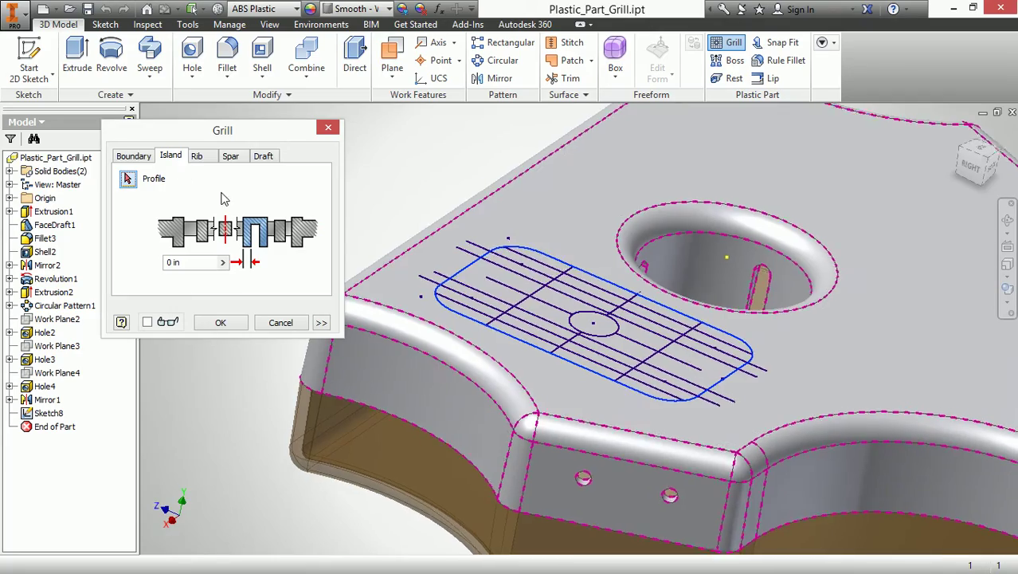
{"action": "left_click", "coordinate": [590, 320]}
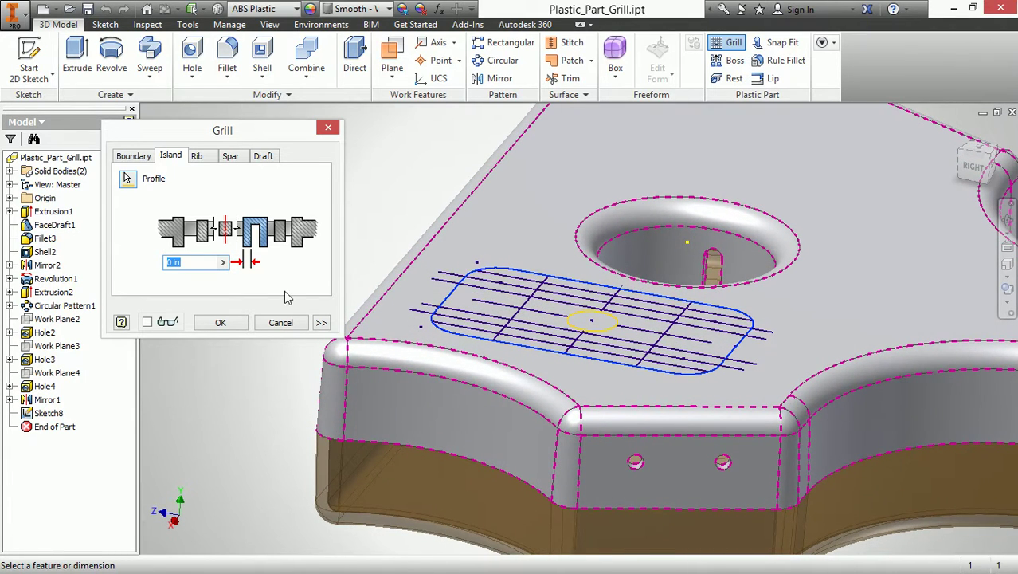
{"action": "left_click", "coordinate": [191, 262]}
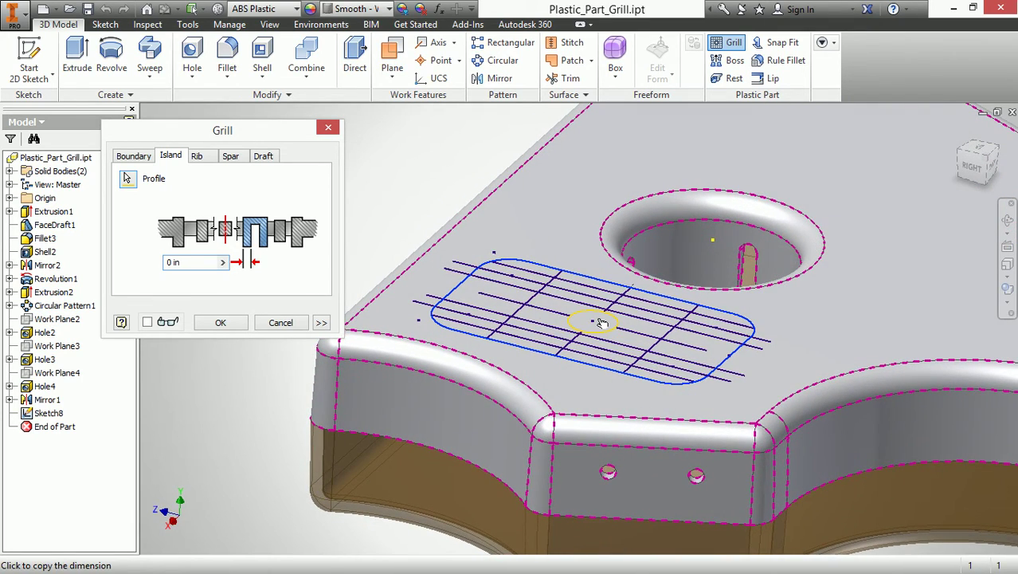
Step: Assign the six long lengthwise lines and the two short segments beside the centre circle as the grill's rib profiles
{"action": "left_click", "coordinate": [200, 158]}
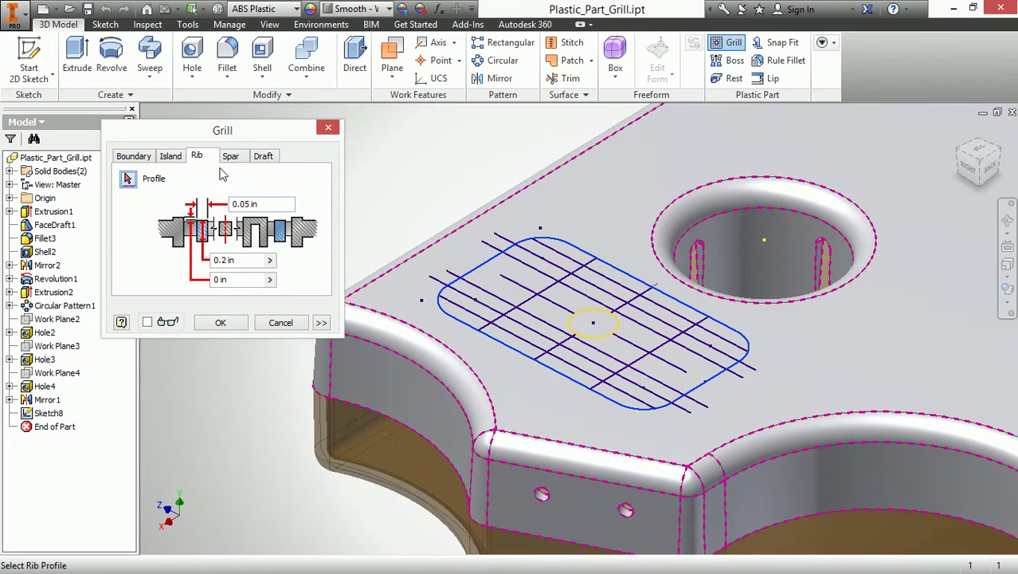
{"action": "left_click", "coordinate": [557, 251]}
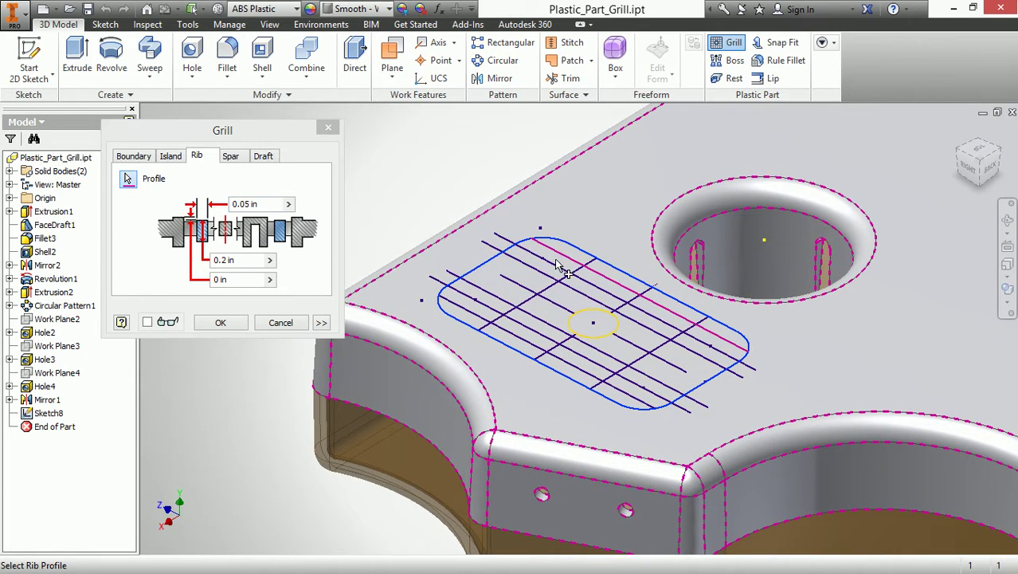
{"action": "left_click", "coordinate": [549, 262]}
{"action": "left_click", "coordinate": [532, 272]}
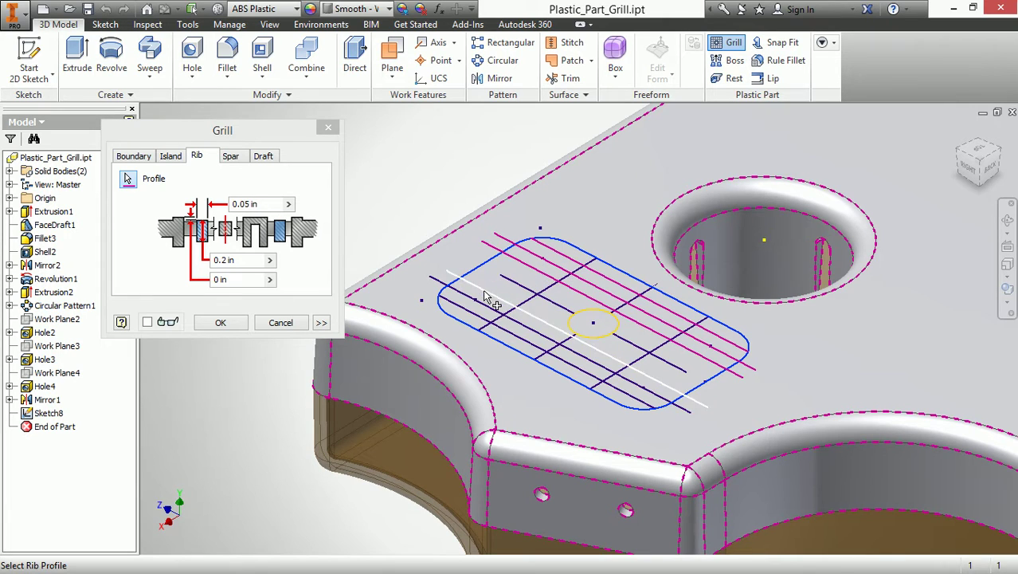
{"action": "left_click", "coordinate": [491, 291]}
{"action": "left_click", "coordinate": [481, 306]}
{"action": "left_click", "coordinate": [479, 317]}
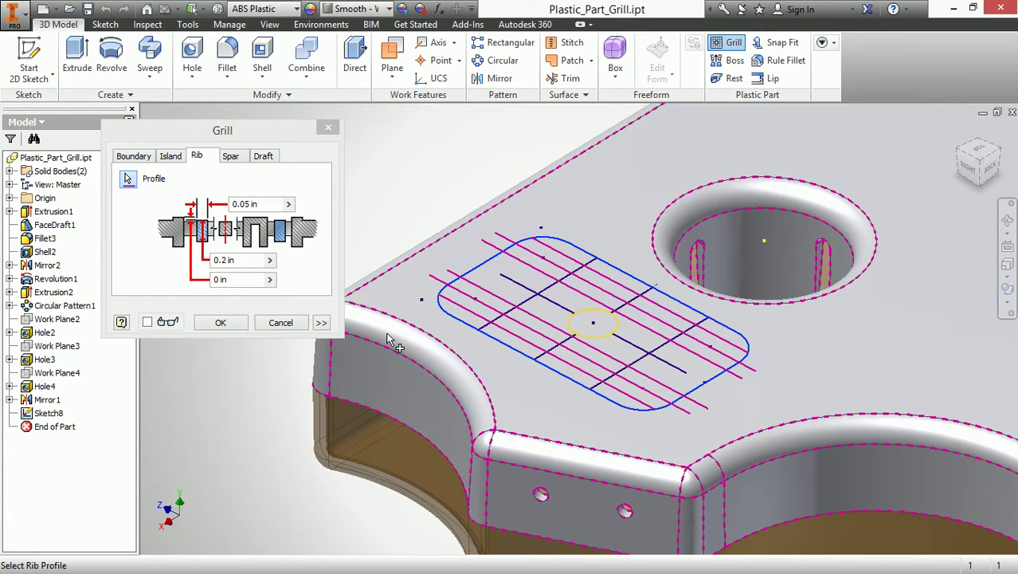
{"action": "middle_click_drag", "start_coordinate": [388, 334], "coordinate": [455, 334], "text": "shift"}
{"action": "left_click", "coordinate": [564, 303]}
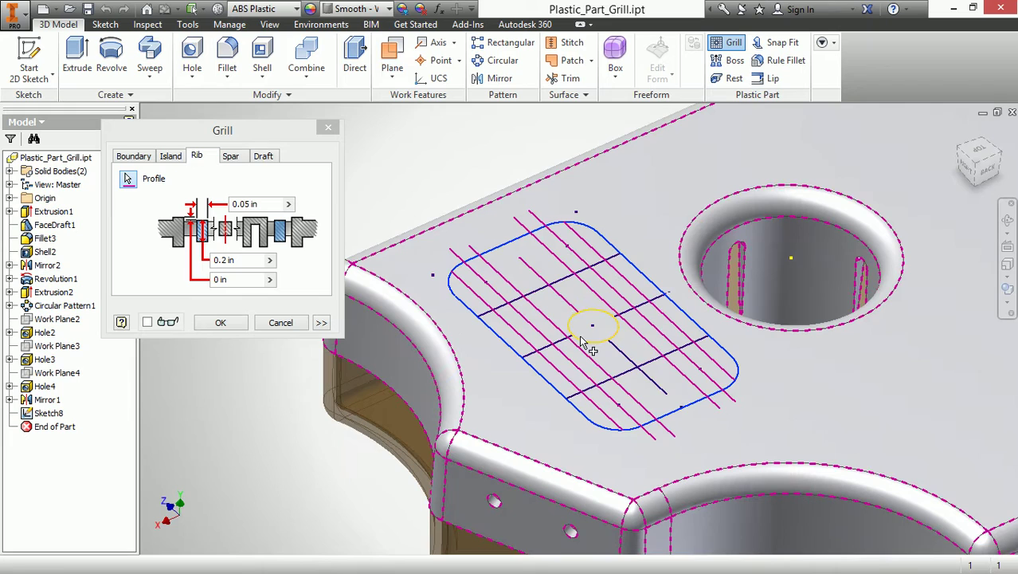
{"action": "left_click", "coordinate": [625, 359]}
{"action": "middle_click_drag", "start_coordinate": [620, 370], "coordinate": [500, 301], "text": "shift"}
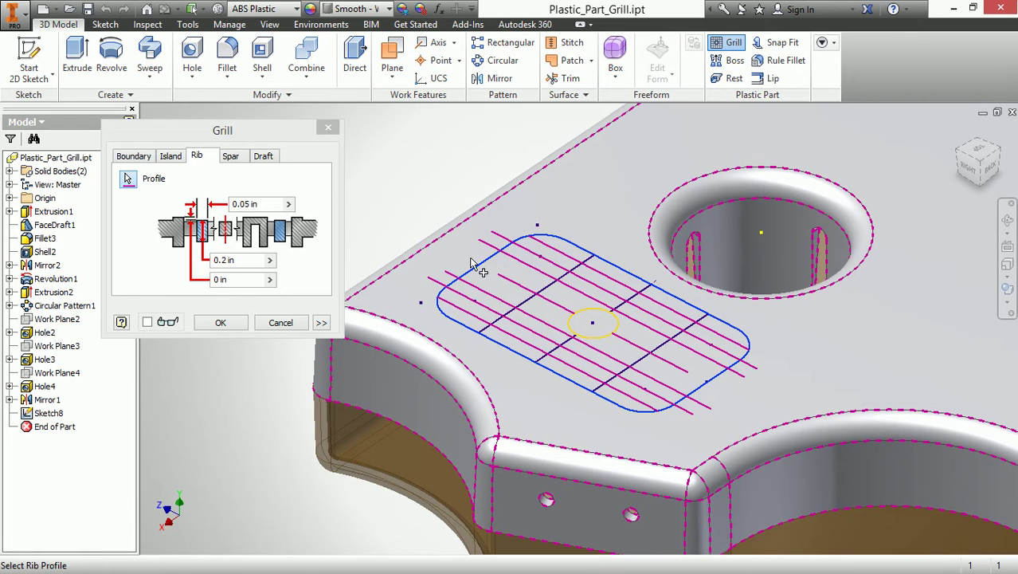
Step: Turn on the grill preview and inspect the boundary, island and ribs on the model
{"action": "left_click", "coordinate": [147, 322]}
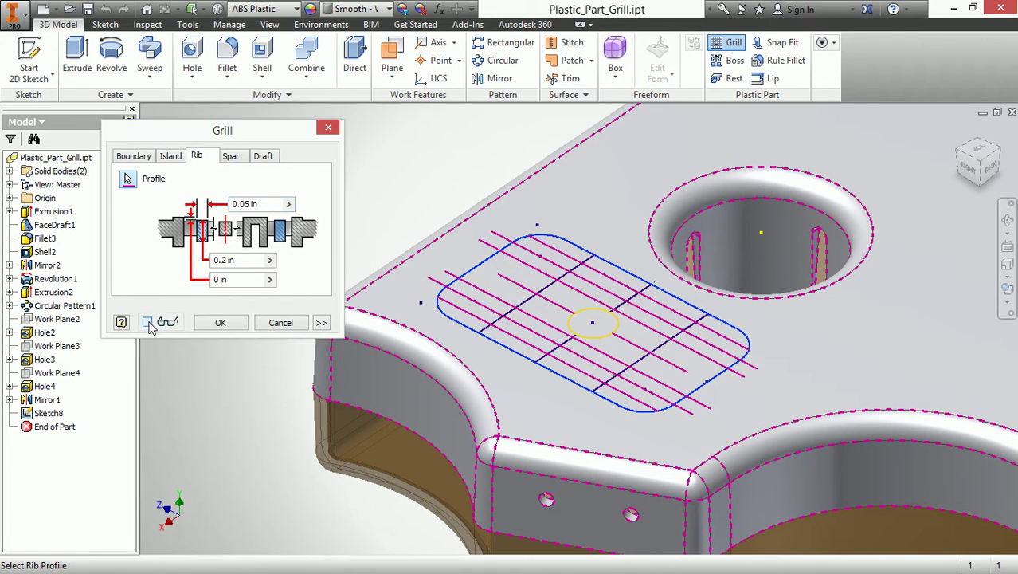
{"action": "middle_click_drag", "start_coordinate": [310, 346], "coordinate": [335, 343], "text": "shift"}
{"action": "mouse_move", "coordinate": [392, 363]}
{"action": "middle_mouse_down", "text": "shift"}
{"action": "mouse_move", "coordinate": [396, 380]}
{"action": "mouse_move", "coordinate": [383, 374]}
{"action": "mouse_move", "coordinate": [379, 386]}
{"action": "mouse_move", "coordinate": [392, 378]}
{"action": "middle_mouse_up", "text": "shift"}
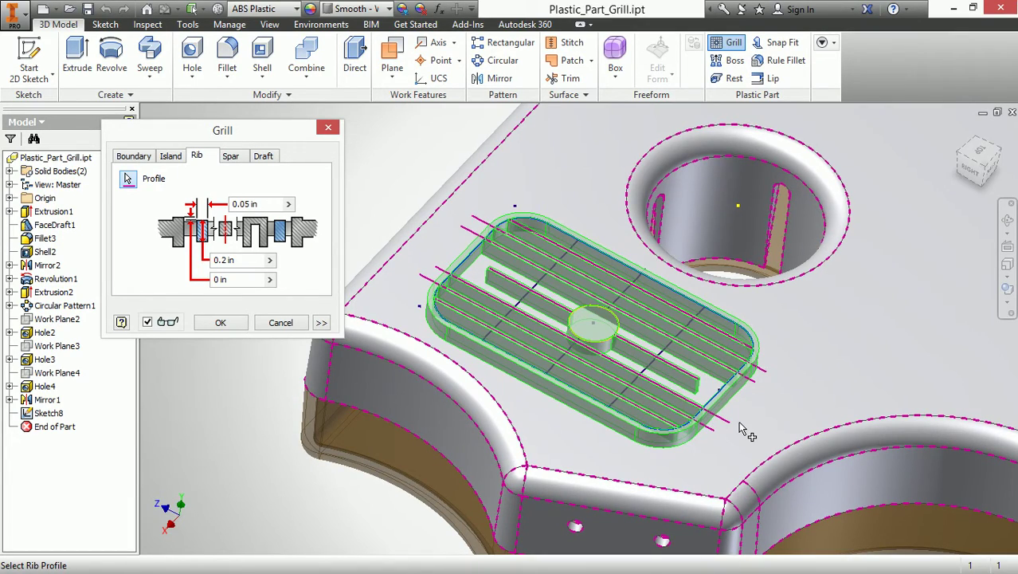
{"action": "middle_click_drag", "start_coordinate": [738, 420], "coordinate": [686, 386], "text": "shift"}
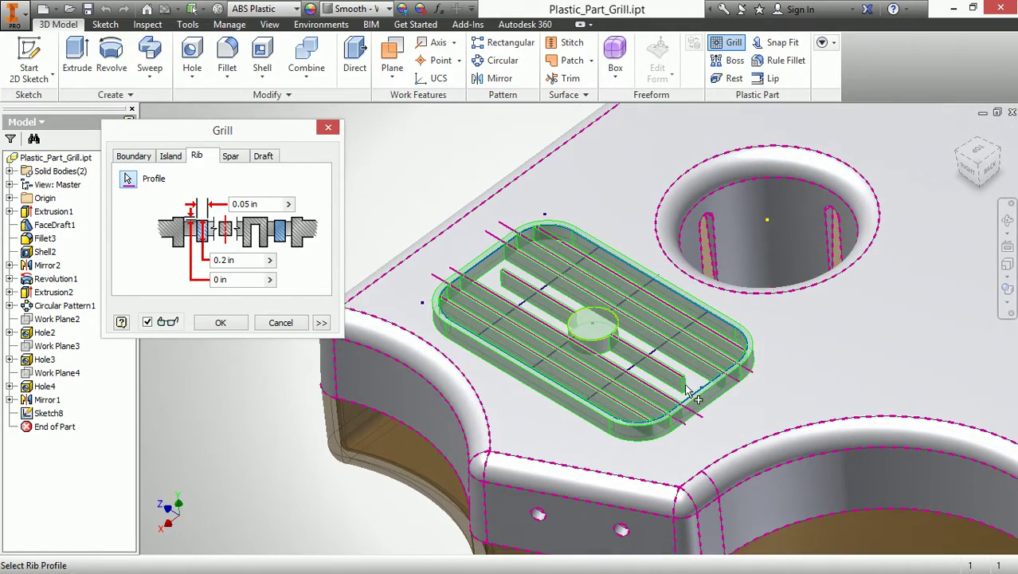
Step: Assign the two full crosswise lines and the two middle segments beside the centre circle as the grill's spar profiles
{"action": "left_click", "coordinate": [233, 157]}
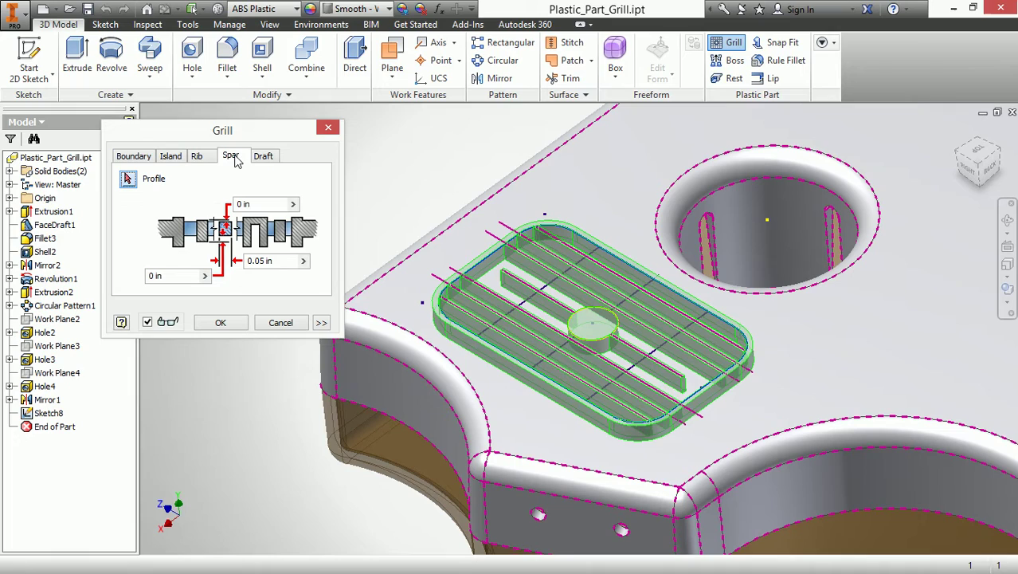
{"action": "left_click", "coordinate": [549, 295]}
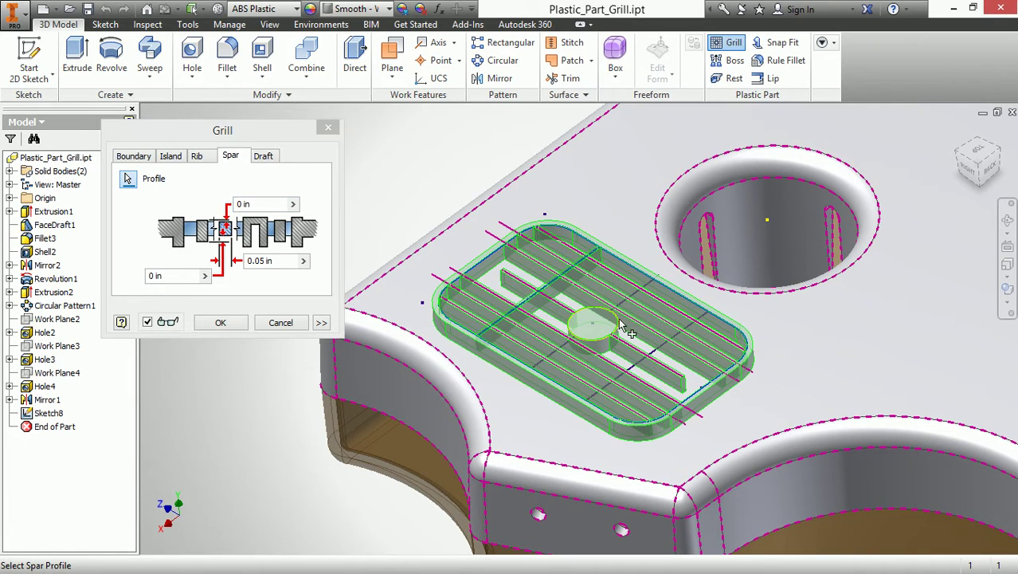
{"action": "left_click", "coordinate": [562, 344]}
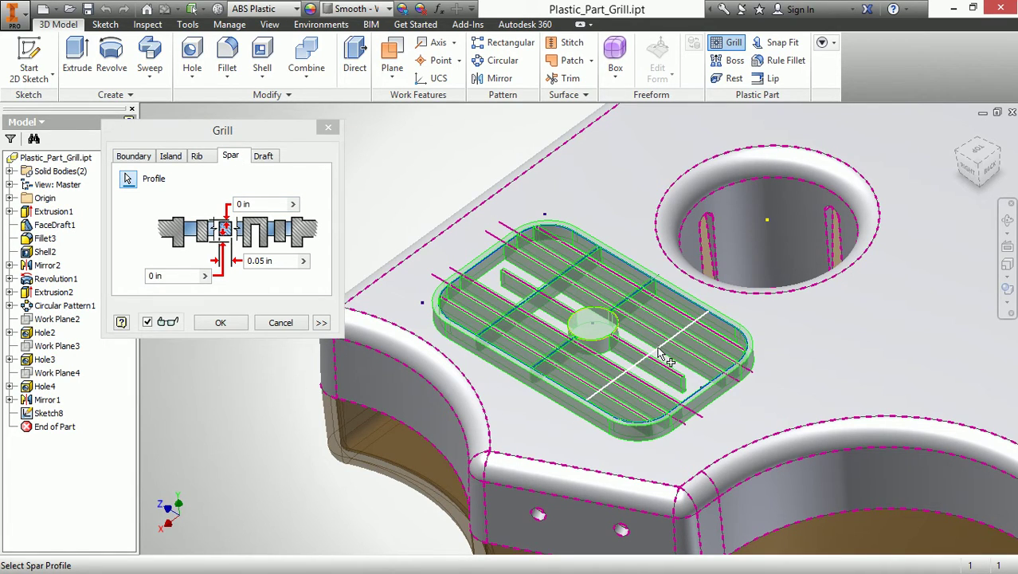
{"action": "left_click", "coordinate": [660, 348]}
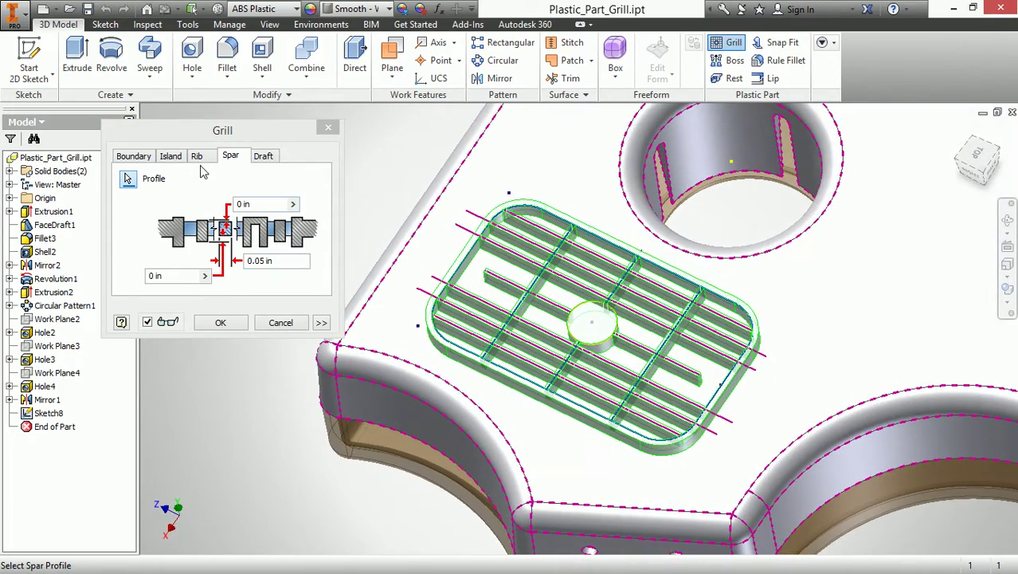
Step: Review the rib's thickness, height and top offset, the spar's dimensions and the draft angle defined for the grill
{"action": "left_click", "coordinate": [197, 157]}
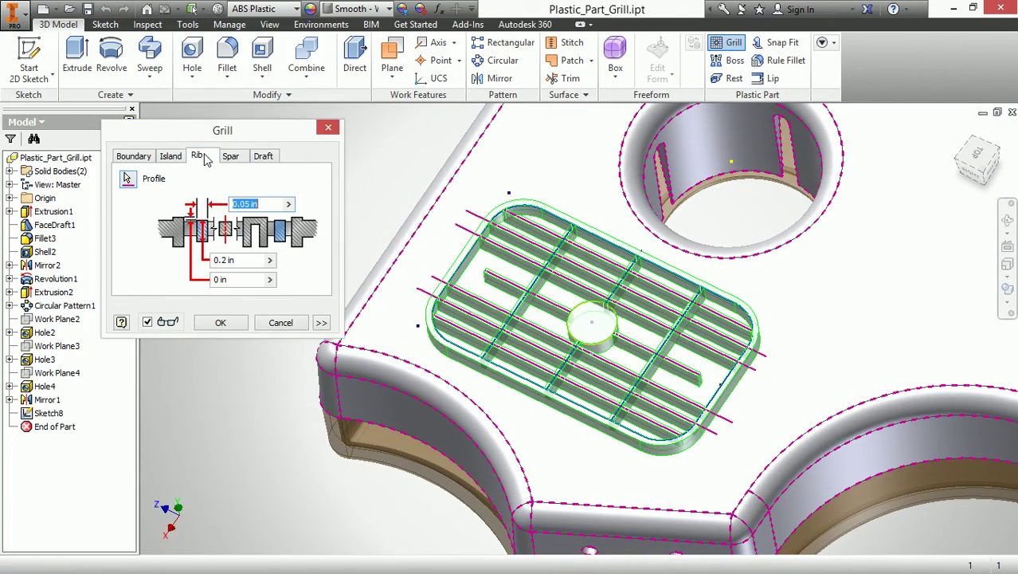
{"action": "left_click", "coordinate": [262, 205]}
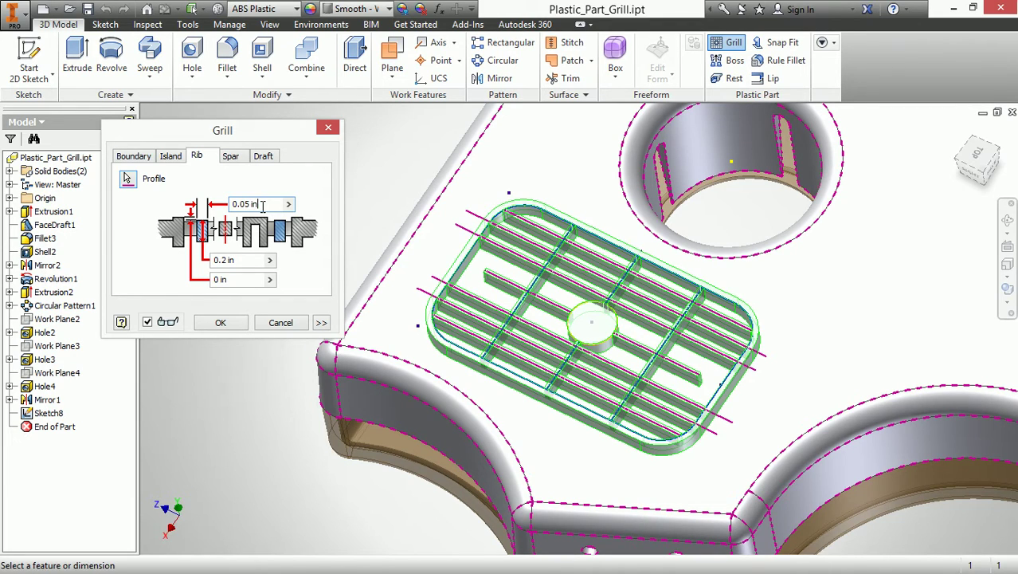
{"action": "left_click", "coordinate": [255, 261]}
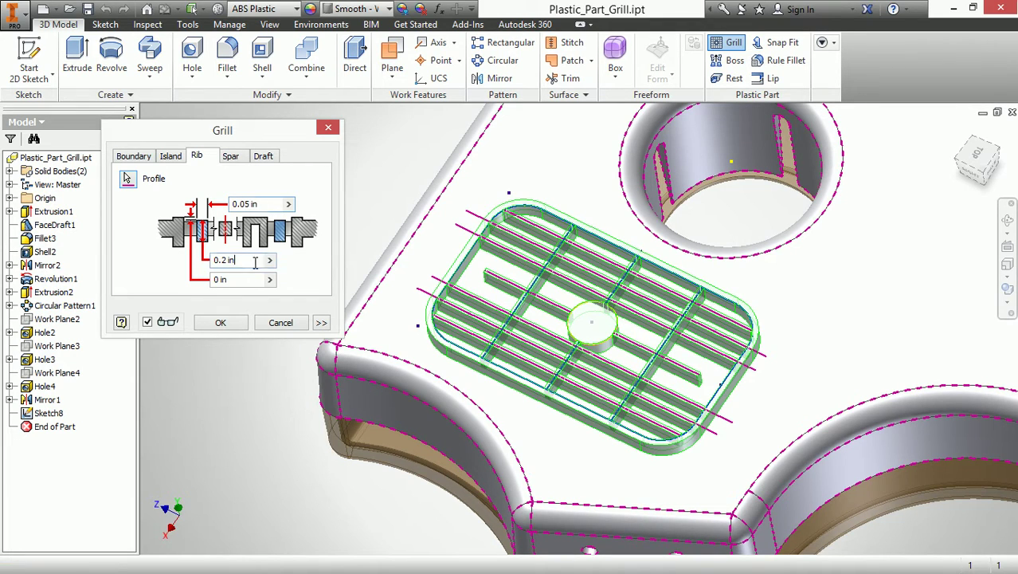
{"action": "left_click", "coordinate": [219, 281]}
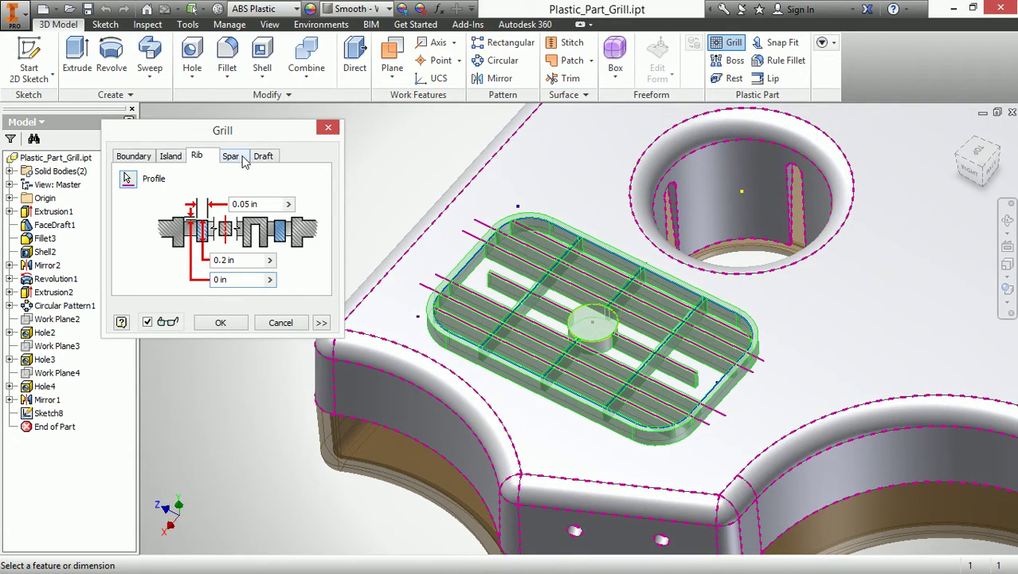
{"action": "left_click", "coordinate": [243, 159]}
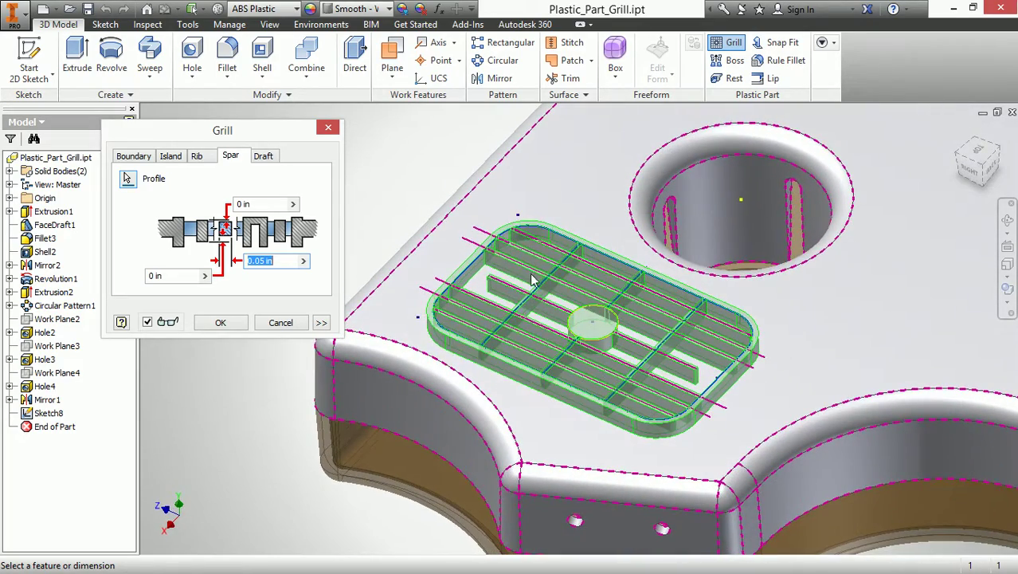
{"action": "left_click", "coordinate": [264, 157]}
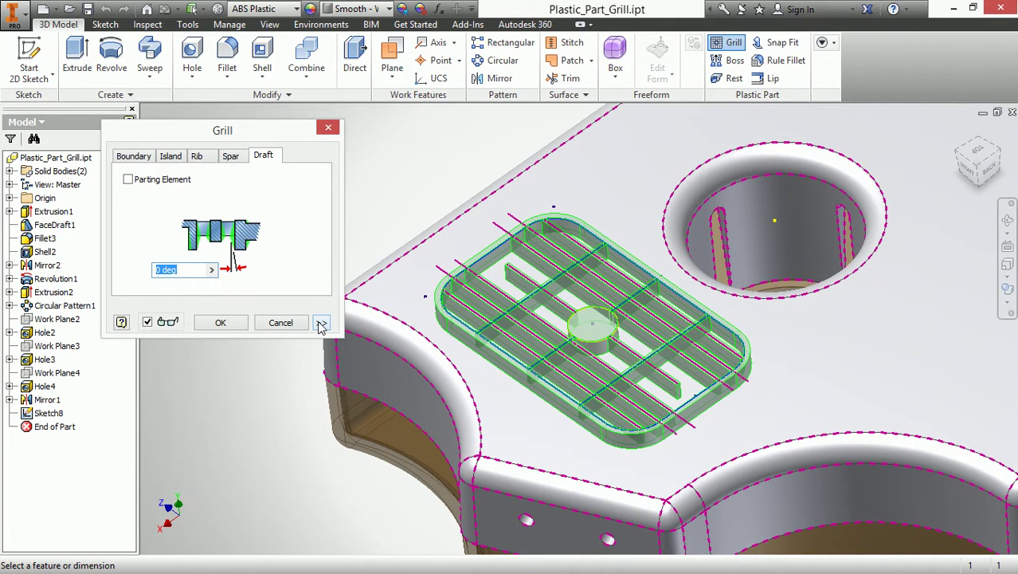
Step: Show the additional grill information to check the flow area
{"action": "key", "text": "ctrl"}
{"action": "key", "text": "ctrl"}
{"action": "key", "text": "ctrl"}
{"action": "left_click", "coordinate": [321, 325]}
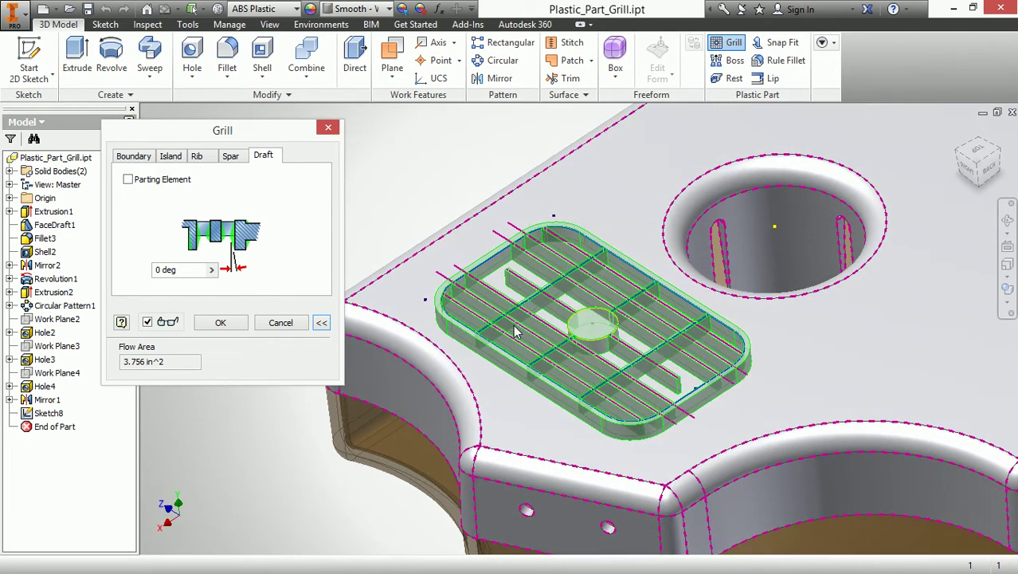
Step: Try a grill boundary thickness of 0.1 in, and restore it to 0.0625 in
{"action": "left_click", "coordinate": [137, 157]}
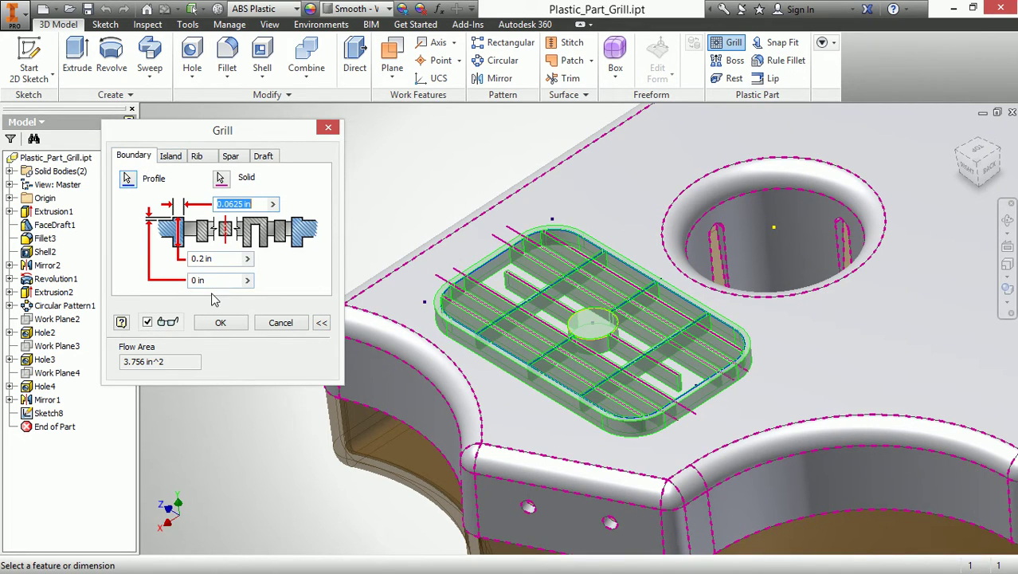
{"action": "left_click", "coordinate": [233, 206]}
{"action": "left_click_drag", "start_coordinate": [242, 205], "coordinate": [212, 206]}
{"action": "type", "text": ".1"}
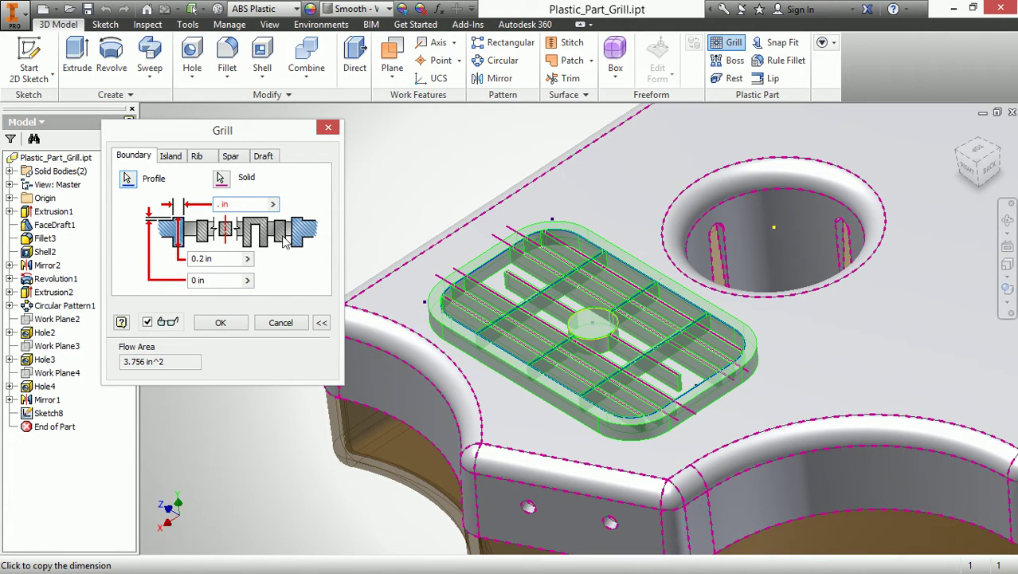
{"action": "type", "text": "0625"}
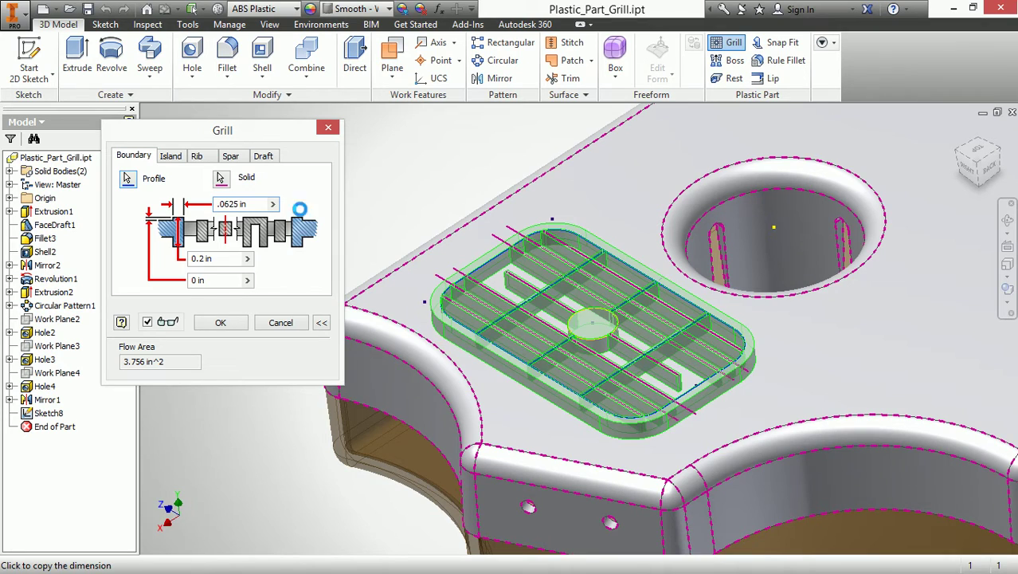
Step: Set the grill's rib thickness to 0.0625 in
{"action": "left_click", "coordinate": [171, 156]}
{"action": "left_click", "coordinate": [197, 156]}
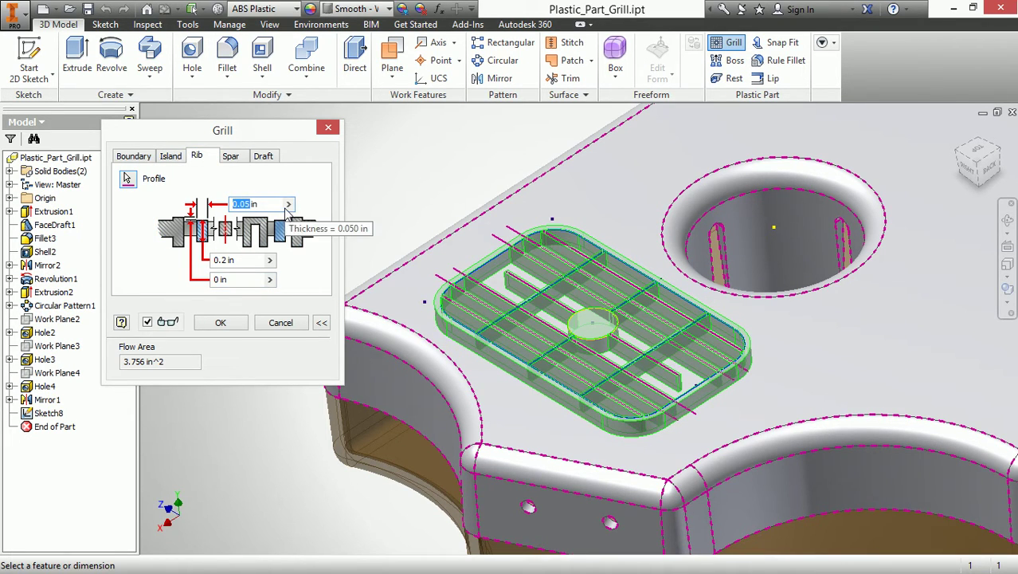
{"action": "type", "text": ".602"}
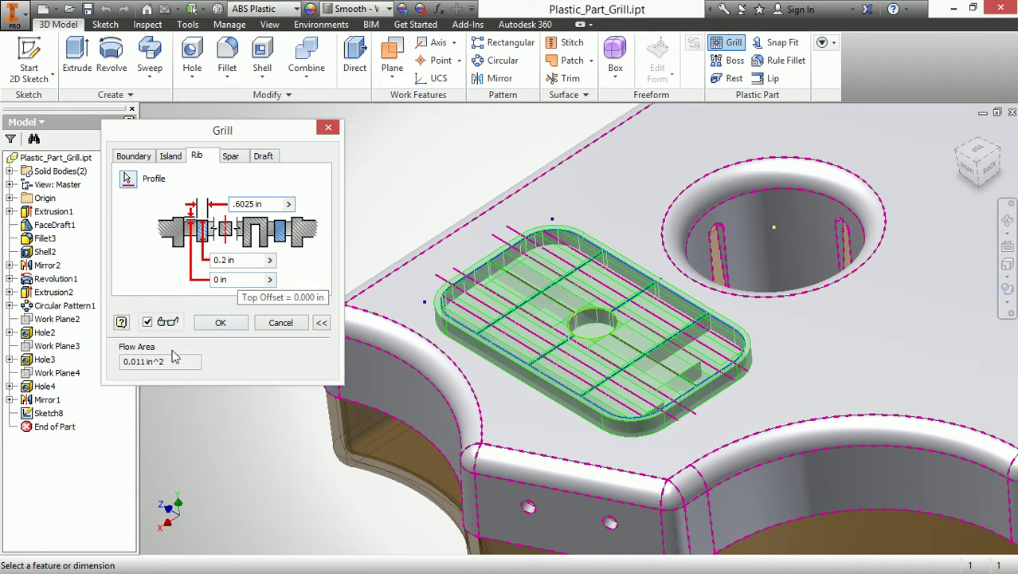
{"action": "left_click", "coordinate": [231, 278]}
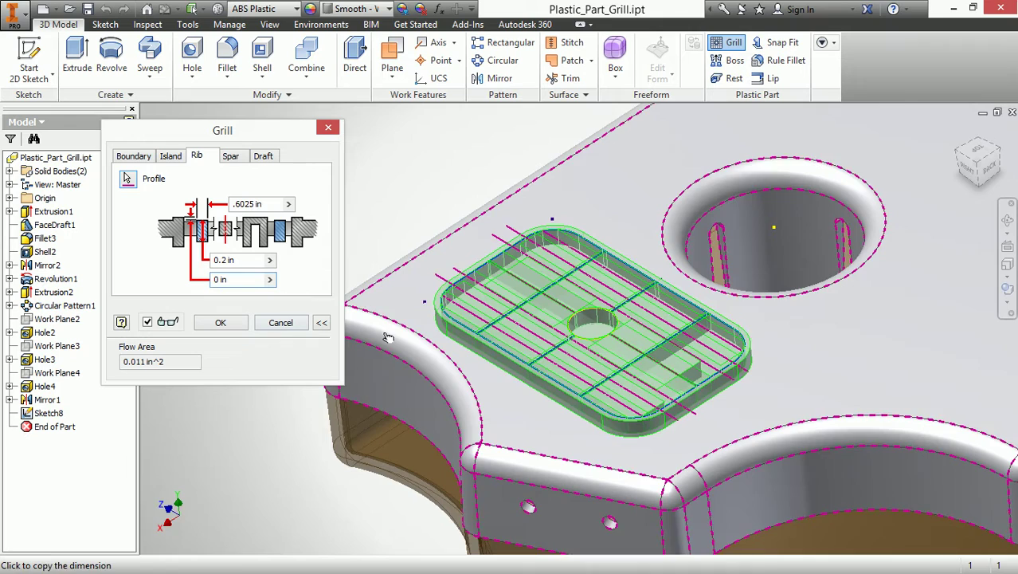
{"action": "left_click_drag", "start_coordinate": [239, 204], "coordinate": [243, 204]}
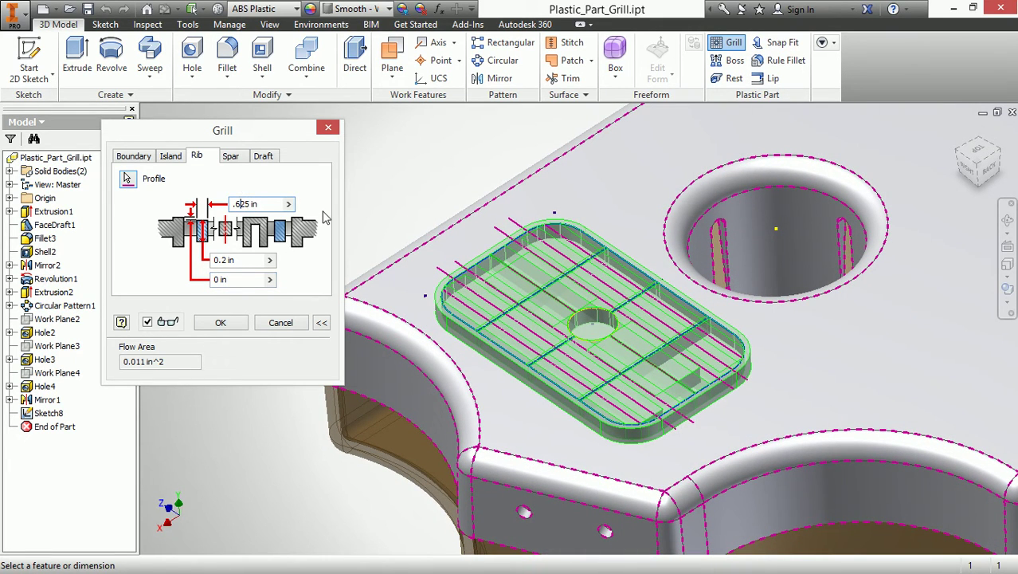
{"action": "type", "text": "0"}
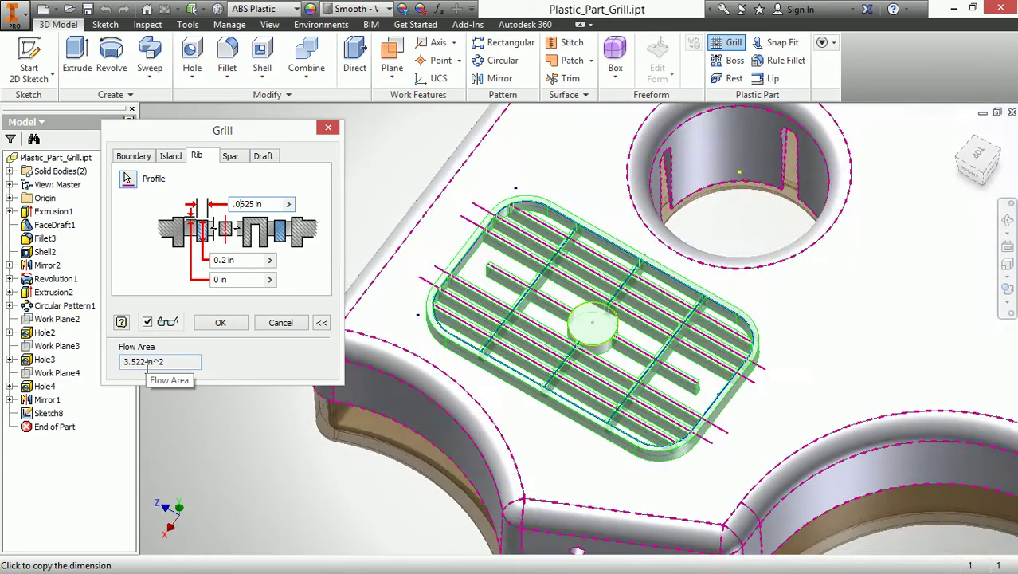
Step: Set the grill's spar thickness to 0.125 in and create the grill feature
{"action": "left_click", "coordinate": [230, 156]}
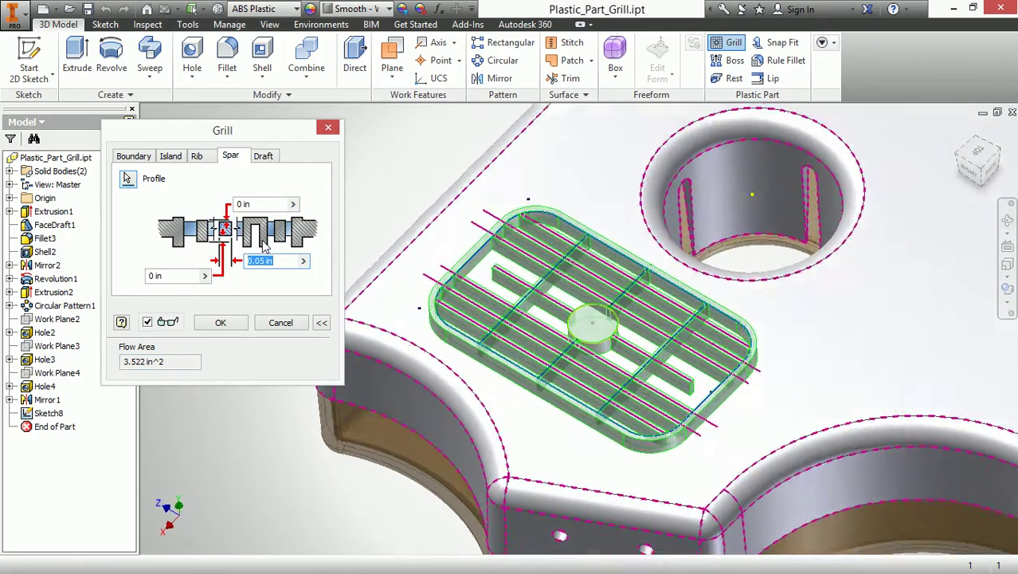
{"action": "left_click", "coordinate": [263, 261]}
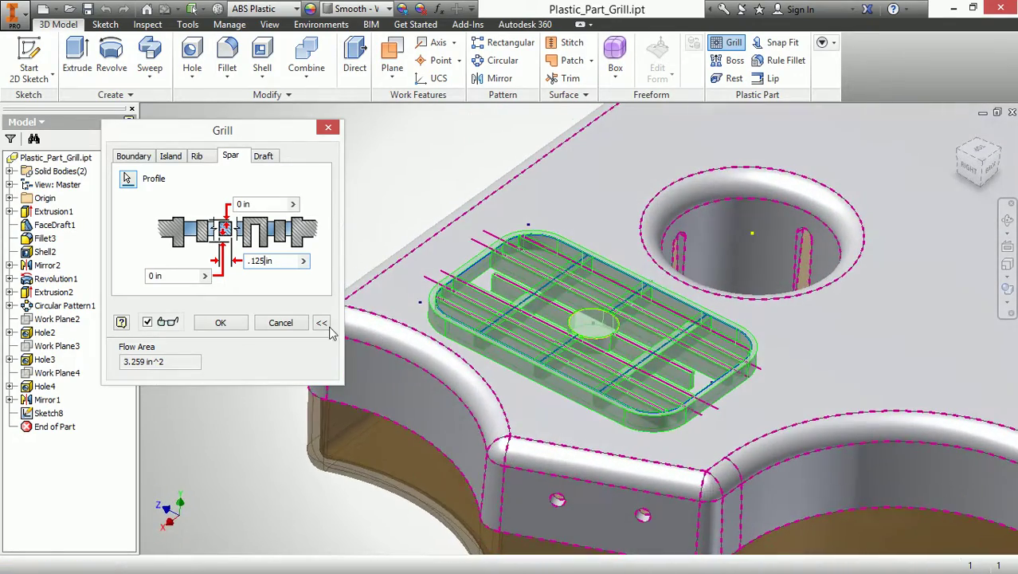
{"action": "left_click", "coordinate": [221, 322]}
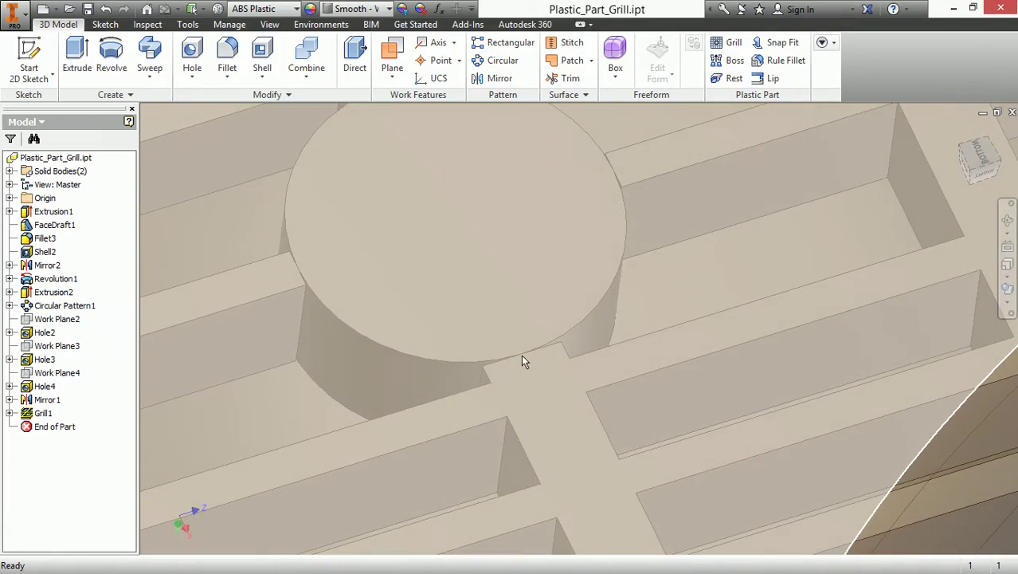
Step: Inspect the finished grill up close, examining where the ribs and spars meet the centre island
{"action": "scroll", "coordinate": [524, 360], "scroll_direction": "down", "scroll_amount": 5}
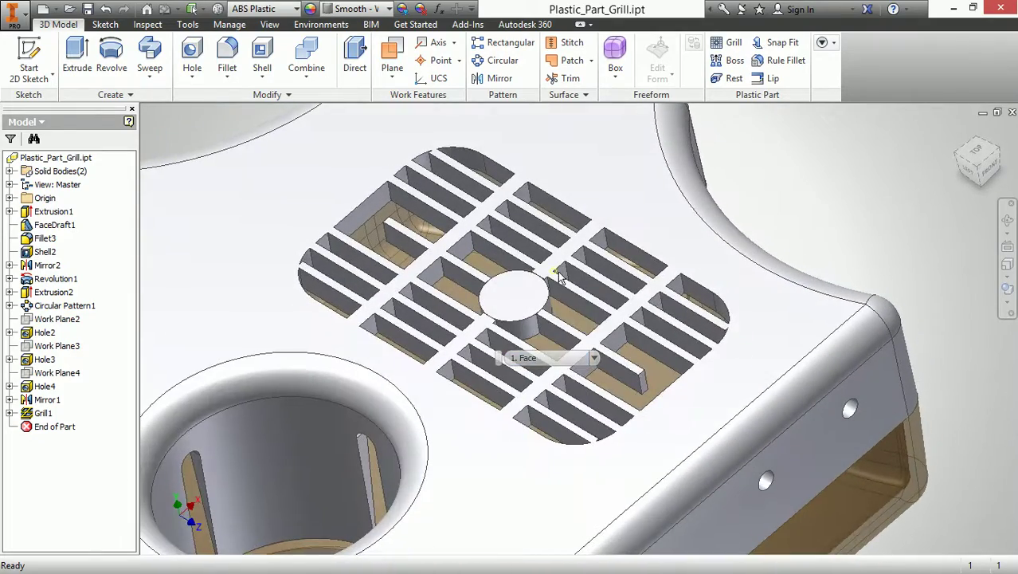
{"action": "scroll", "coordinate": [482, 323], "scroll_direction": "up", "scroll_amount": 5}
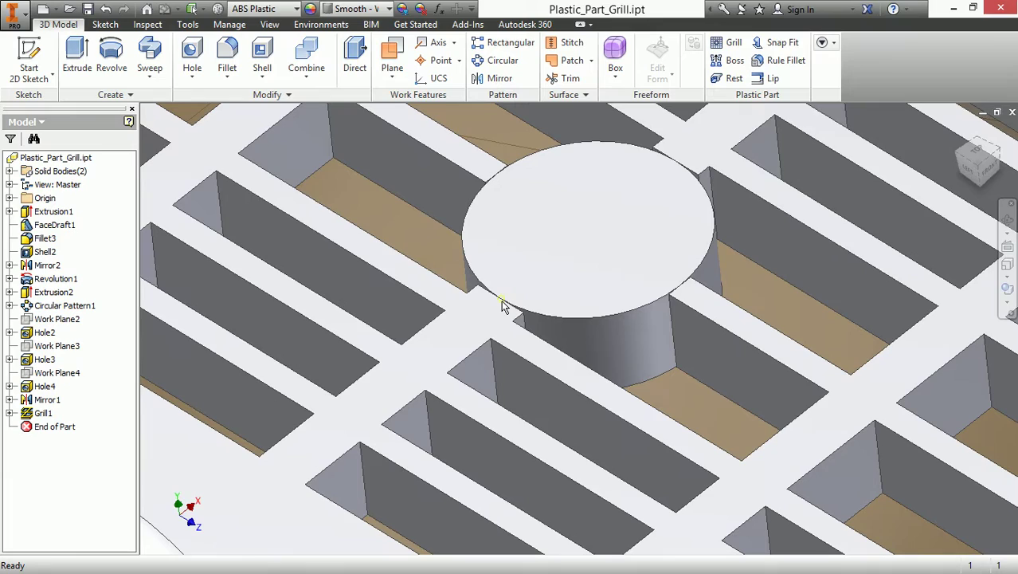
{"action": "scroll", "coordinate": [675, 299], "scroll_direction": "up", "scroll_amount": 4}
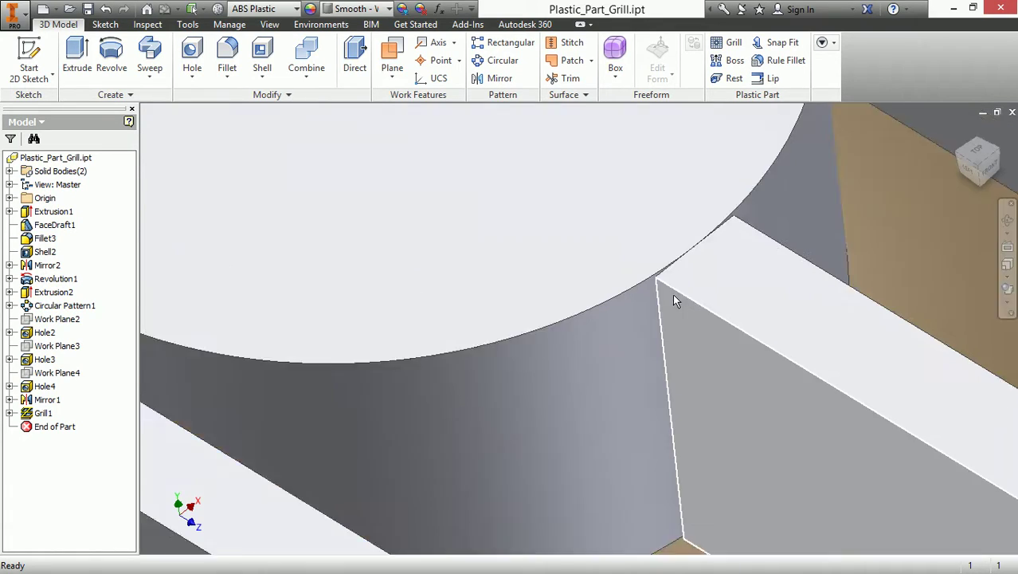
{"action": "scroll", "coordinate": [649, 266], "scroll_direction": "down", "scroll_amount": 5}
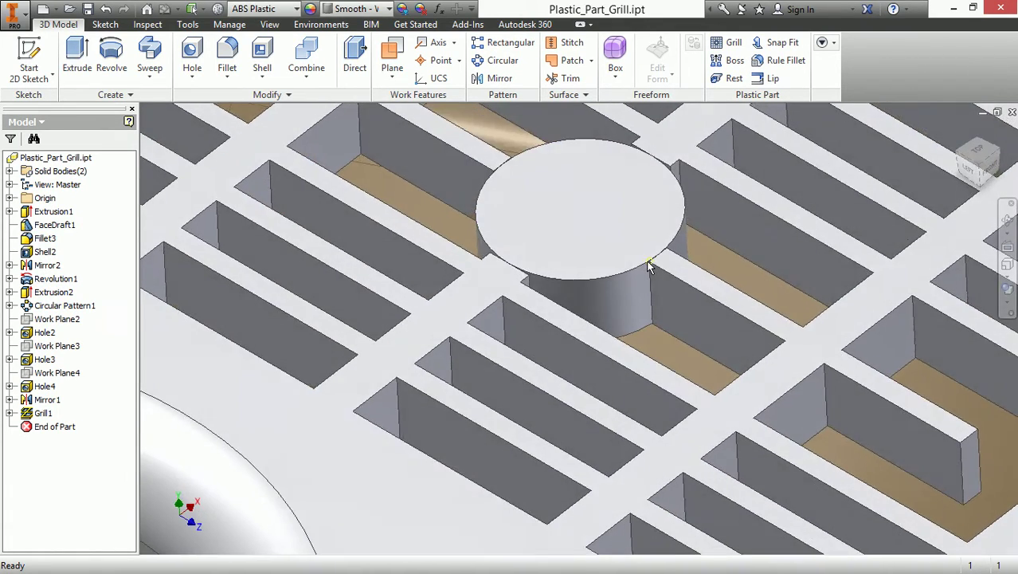
{"action": "scroll", "coordinate": [569, 272], "scroll_direction": "down", "scroll_amount": 4}
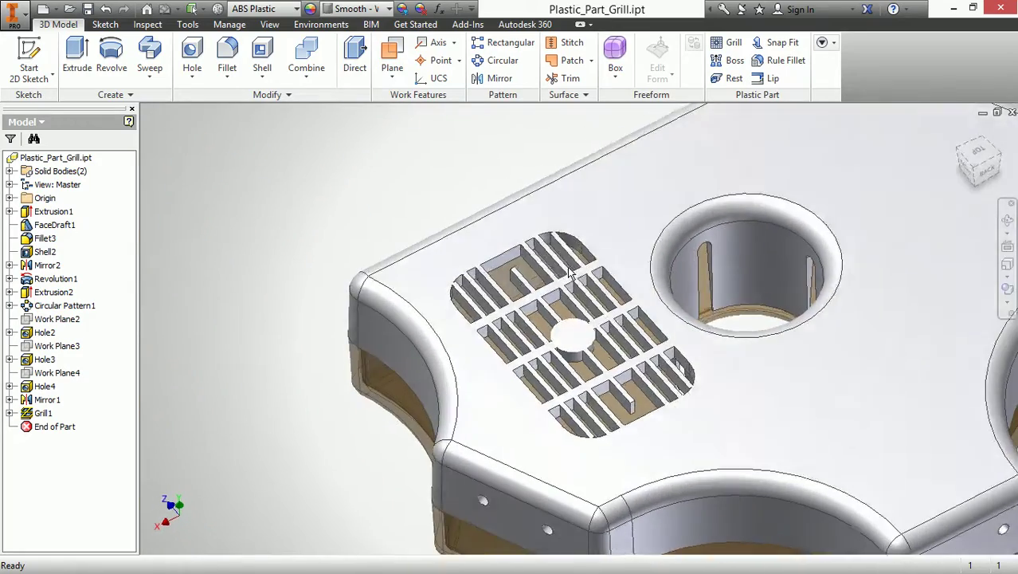
Step: Mirror the grill feature about the origin's YZ plane to the other side of the centre opening
{"action": "middle_click_drag", "start_coordinate": [512, 164], "coordinate": [416, 203]}
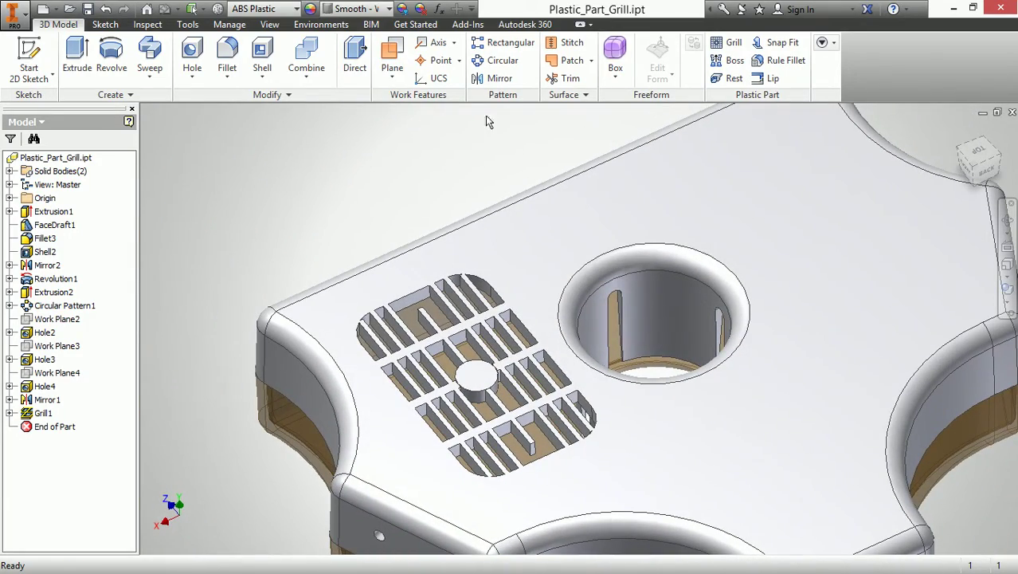
{"action": "left_click", "coordinate": [498, 78]}
{"action": "left_click", "coordinate": [484, 316]}
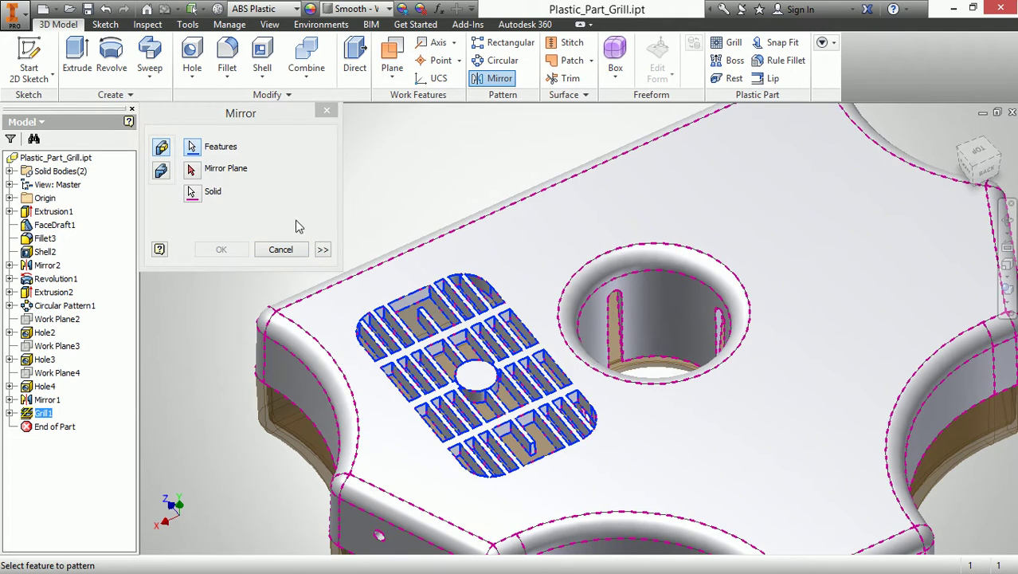
{"action": "left_click", "coordinate": [199, 172]}
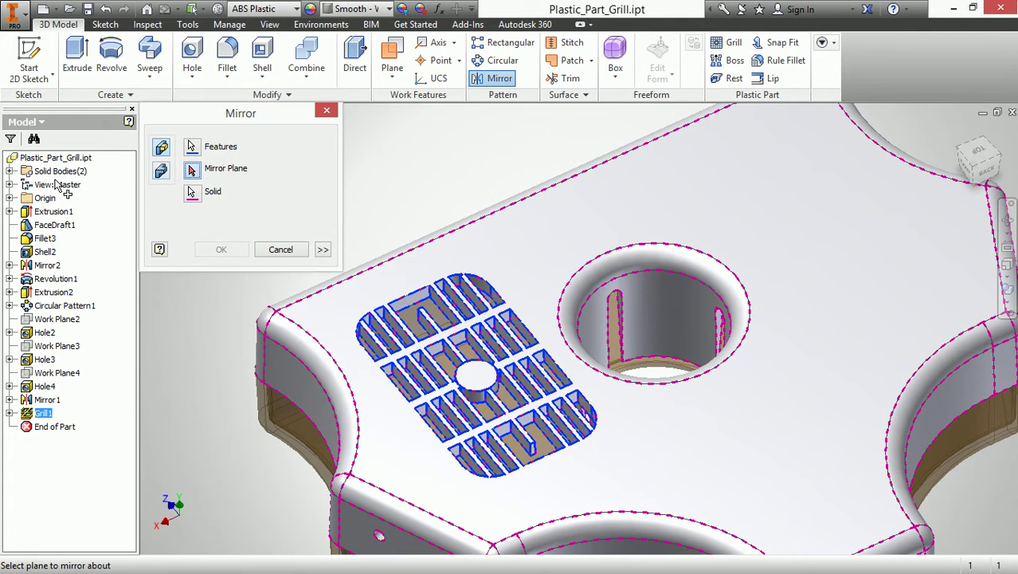
{"action": "left_click", "coordinate": [10, 197]}
{"action": "left_click", "coordinate": [69, 213]}
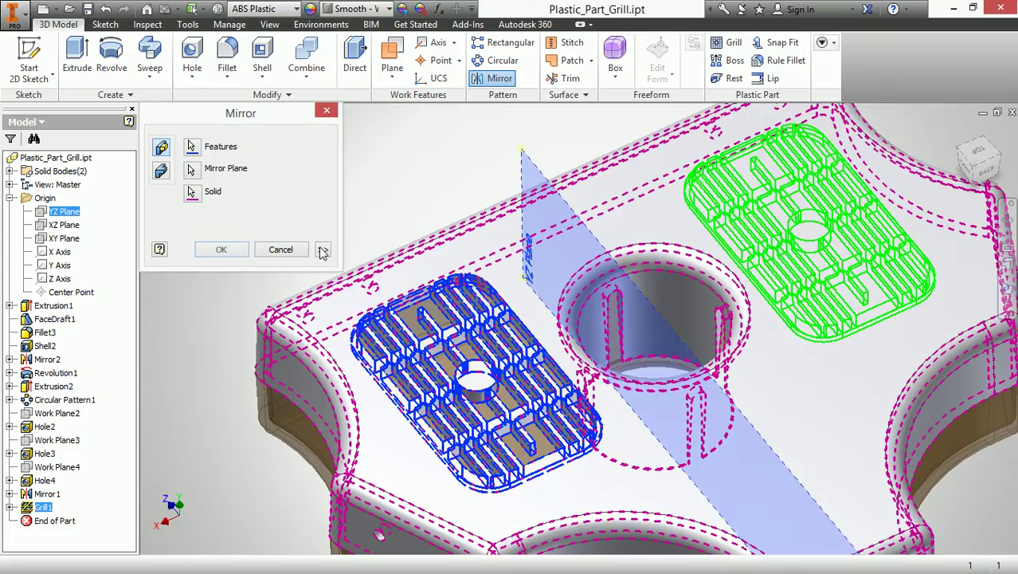
{"action": "left_click", "coordinate": [222, 250]}
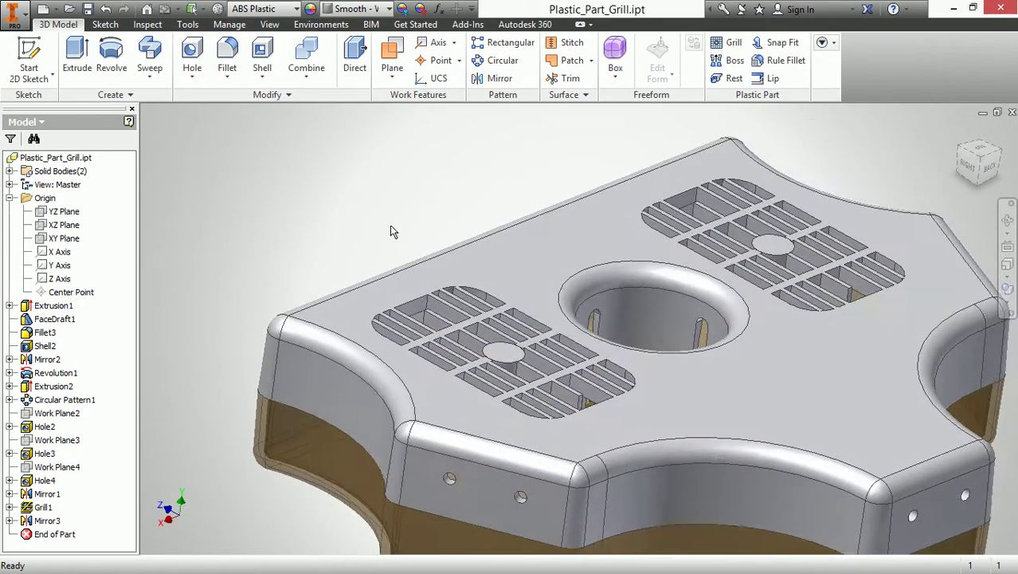
Step: Examine the original and mirrored grills on the part's top face
{"action": "scroll", "coordinate": [390, 226], "scroll_direction": "down", "scroll_amount": 3}
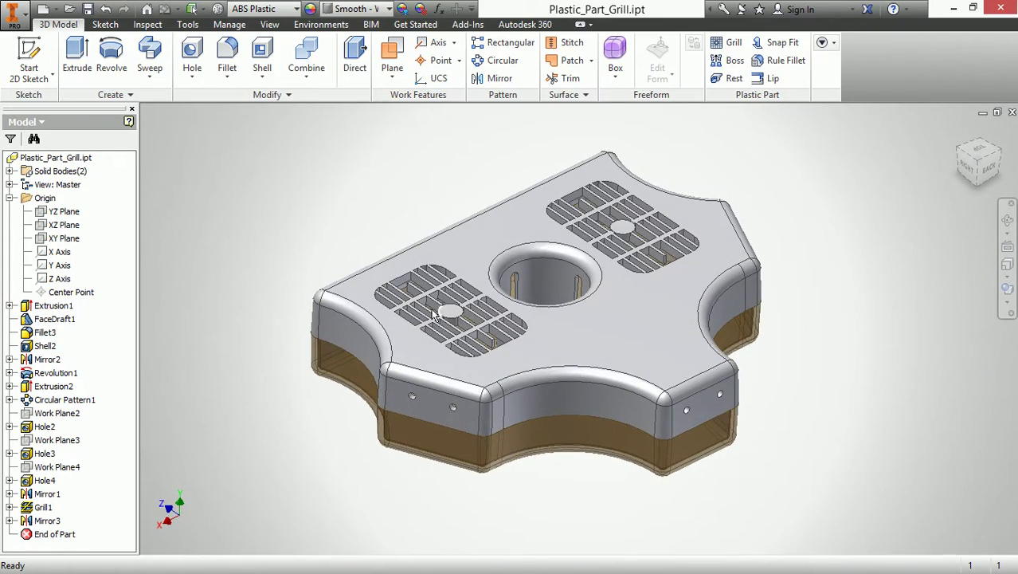
{"action": "scroll", "coordinate": [418, 312], "scroll_direction": "up", "scroll_amount": 5}
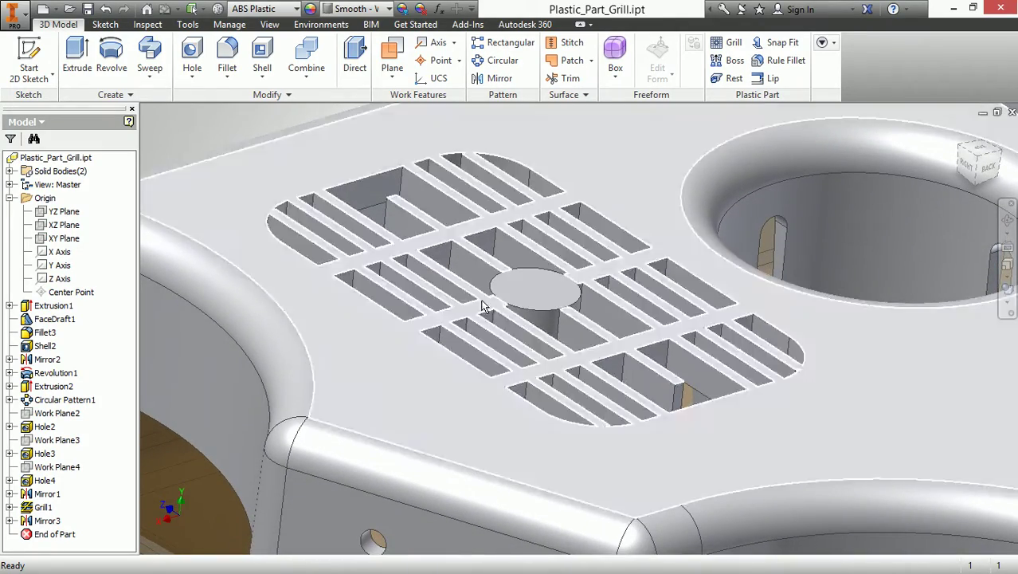
{"action": "scroll", "coordinate": [482, 302], "scroll_direction": "down", "scroll_amount": 4}
{"action": "middle_click_drag", "start_coordinate": [471, 172], "coordinate": [384, 188]}
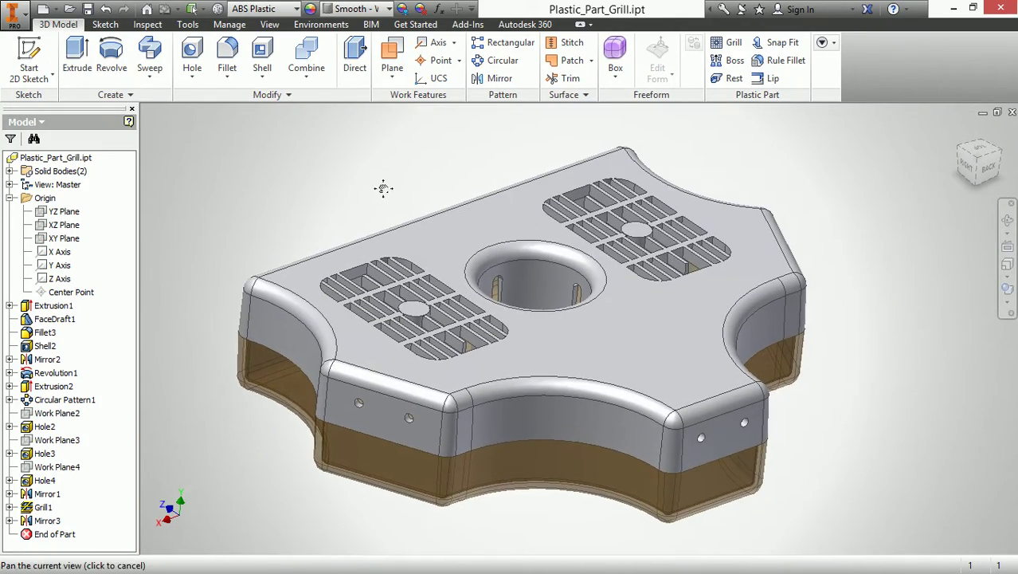